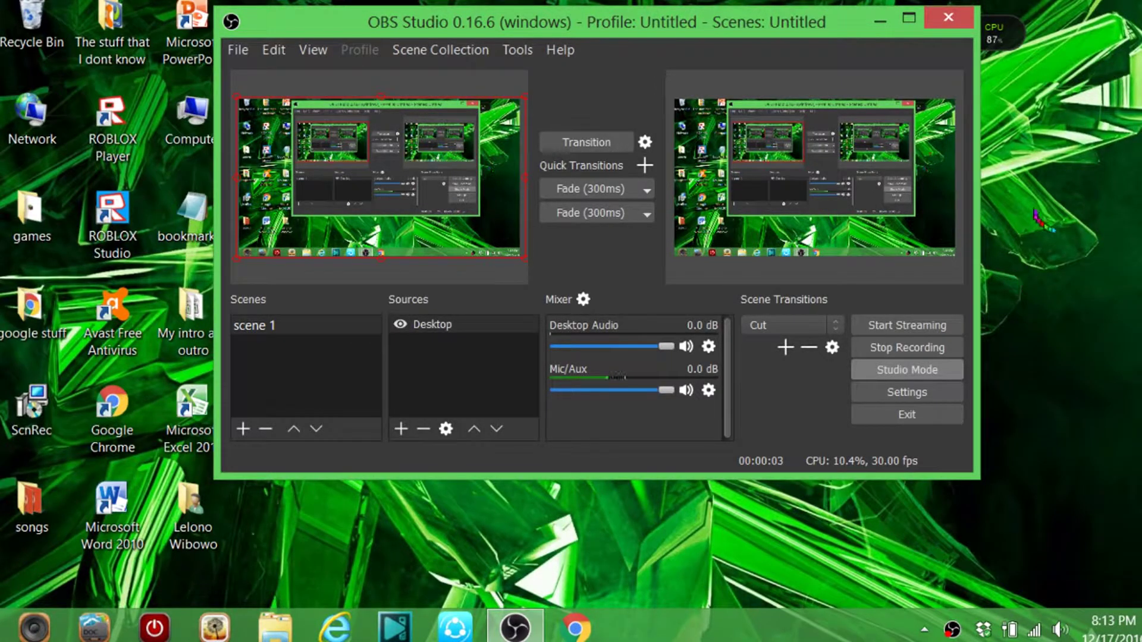
drag(1037, 224, 1091, 364)
drag(1107, 167, 1095, 327)
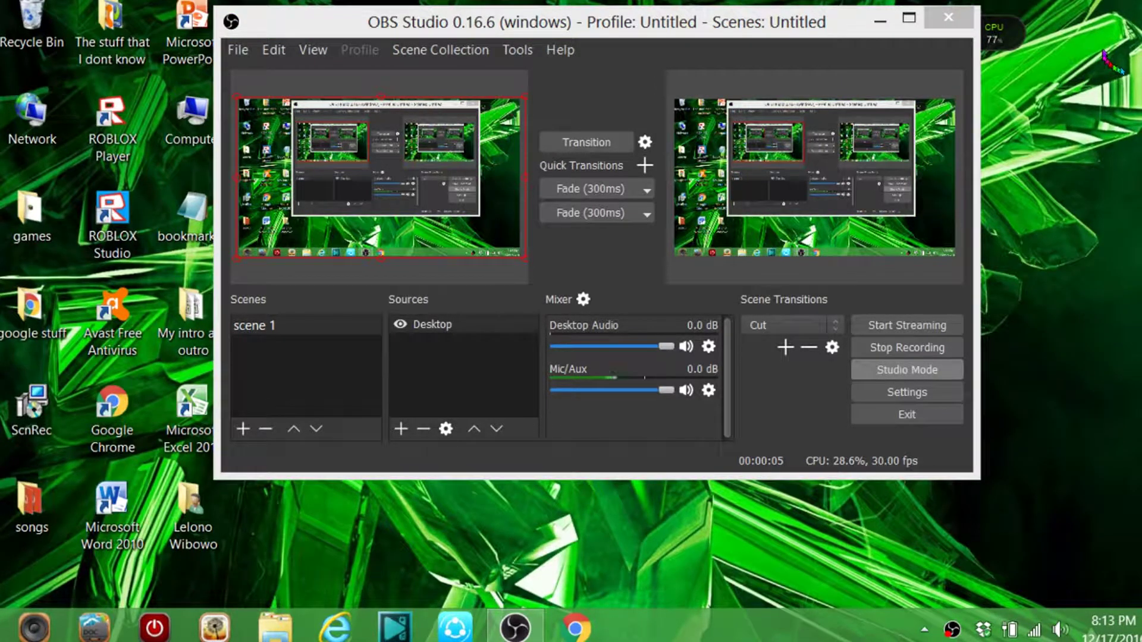
drag(1123, 113, 1127, 72)
Step: In Chrome, search Google for "panzoid" and open the Panzoid website
click(586, 622)
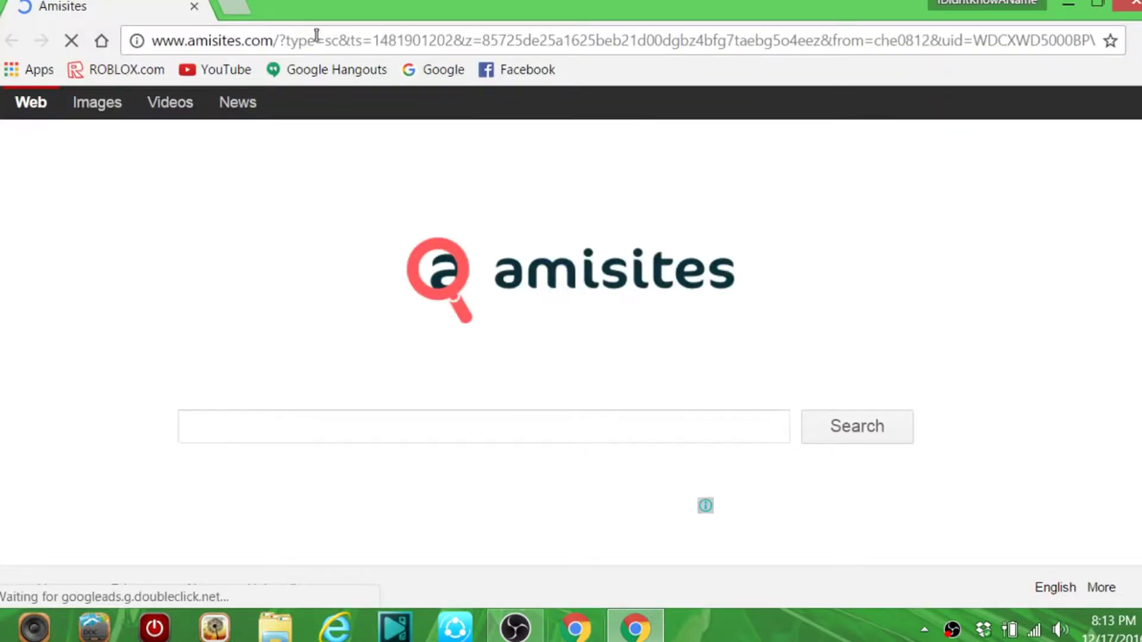
click(426, 76)
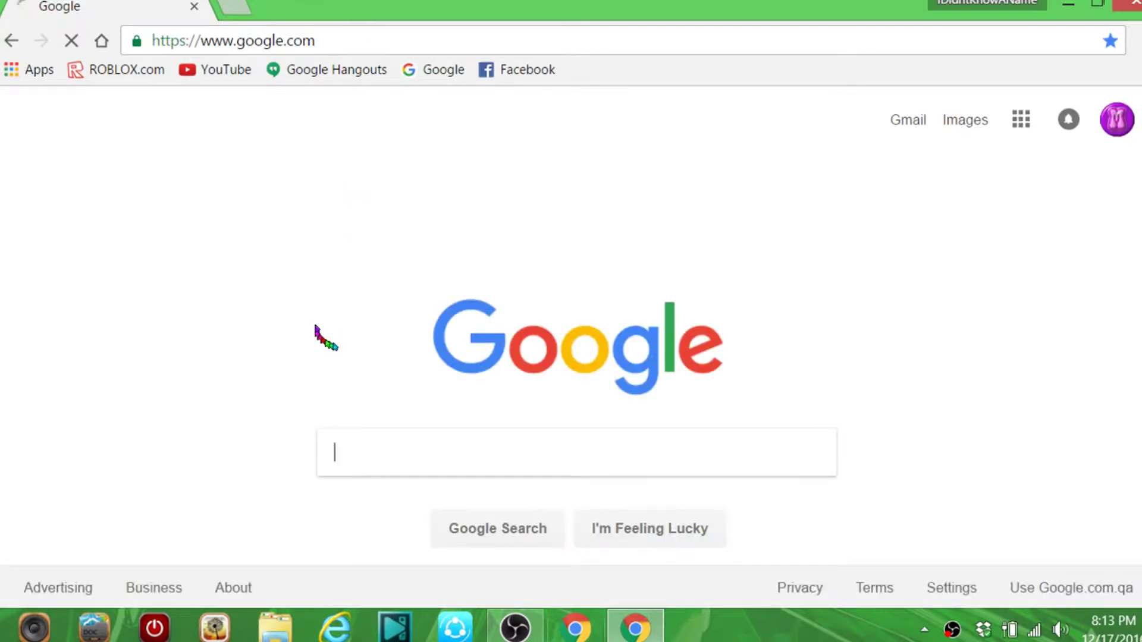
text(PAN)
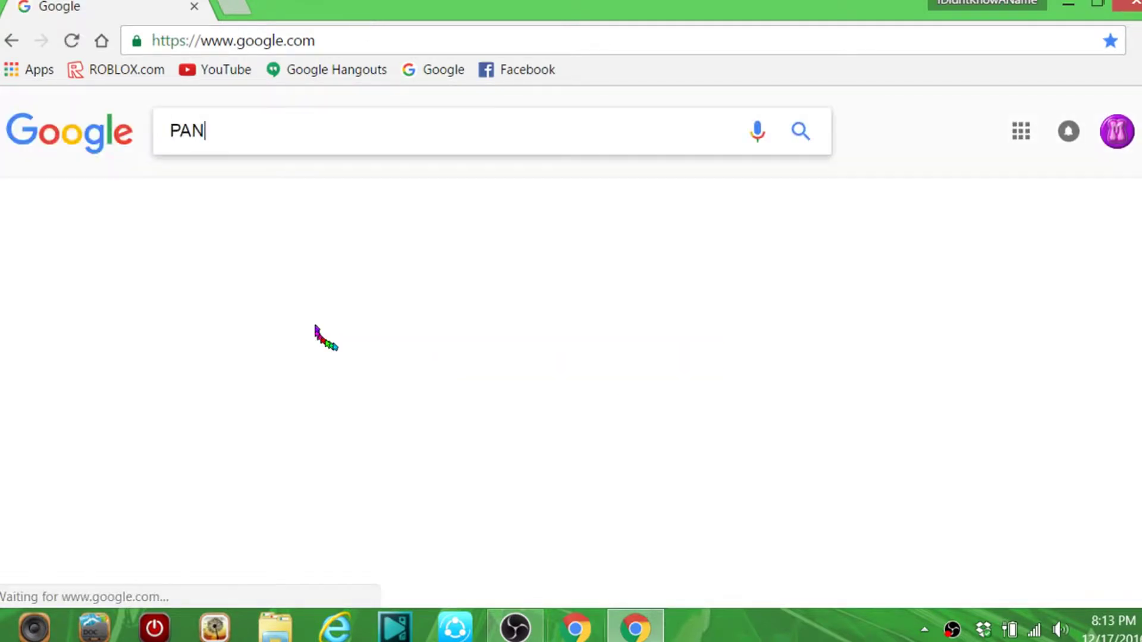
key(Down)
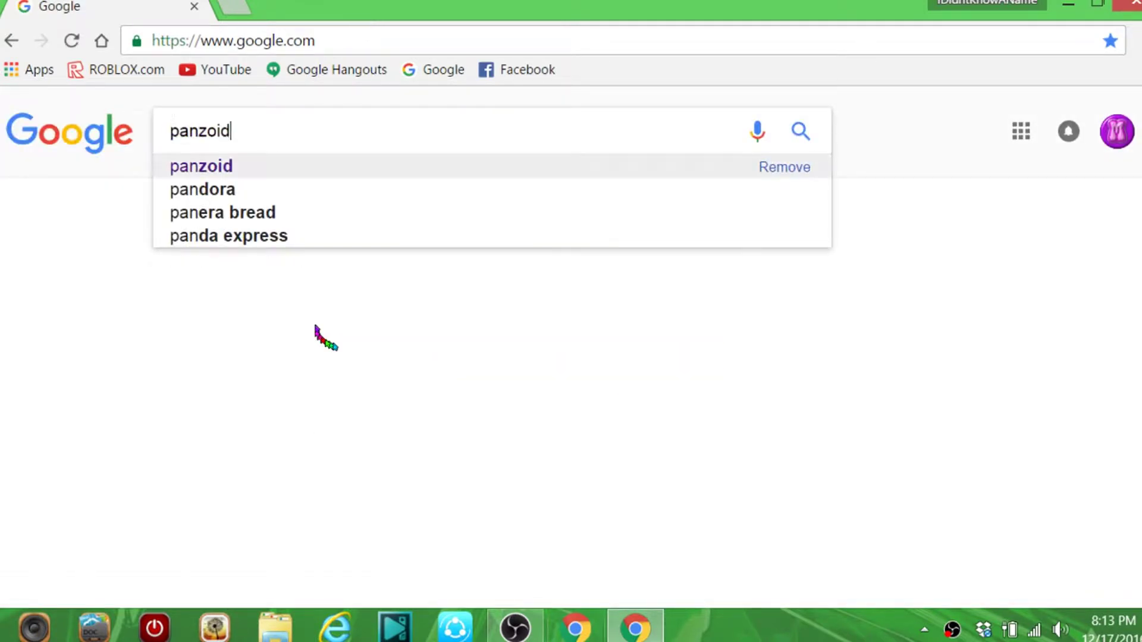
key(Return)
mouse_move(2, 330)
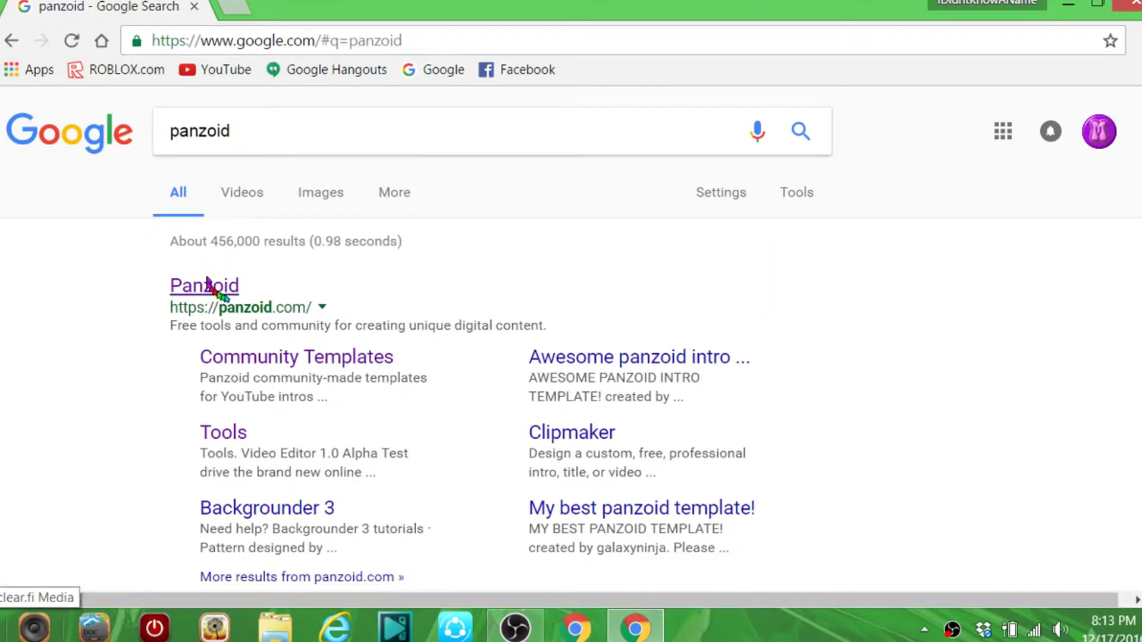
click(208, 290)
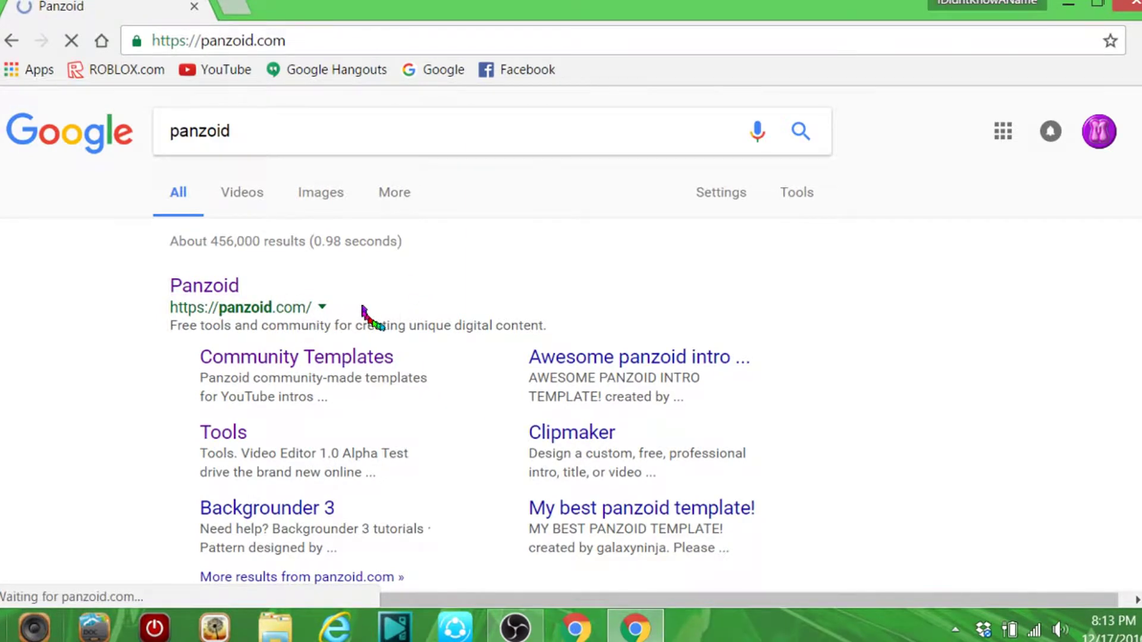
Step: Open the Community Templates gallery from the Panzoid home page
scroll(811, 255, down, 4)
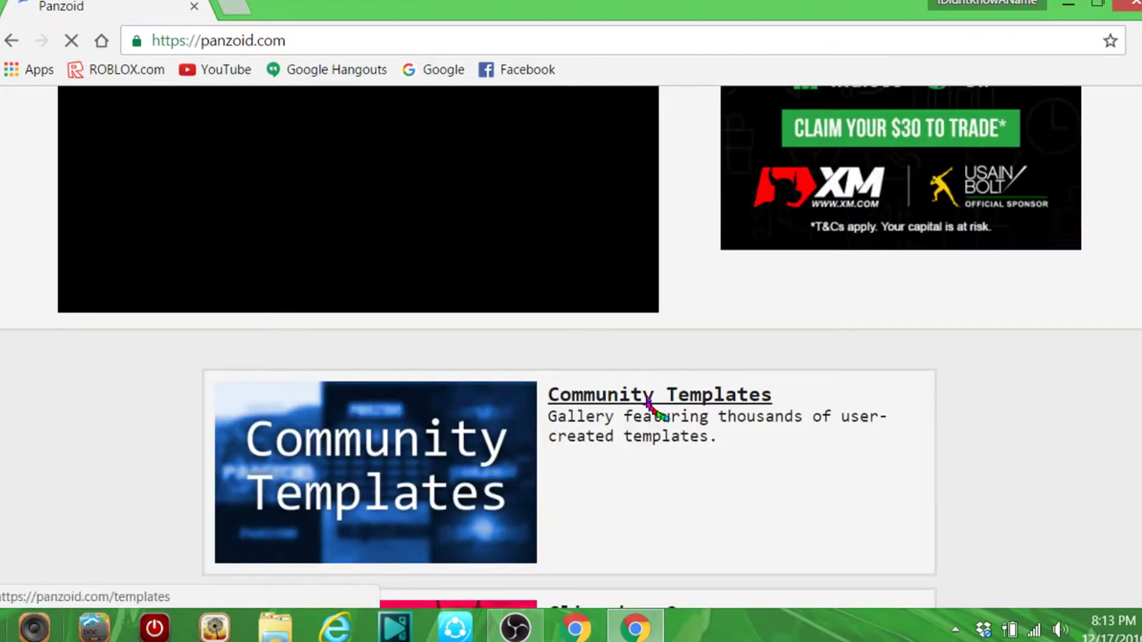
scroll(798, 408, down, 3)
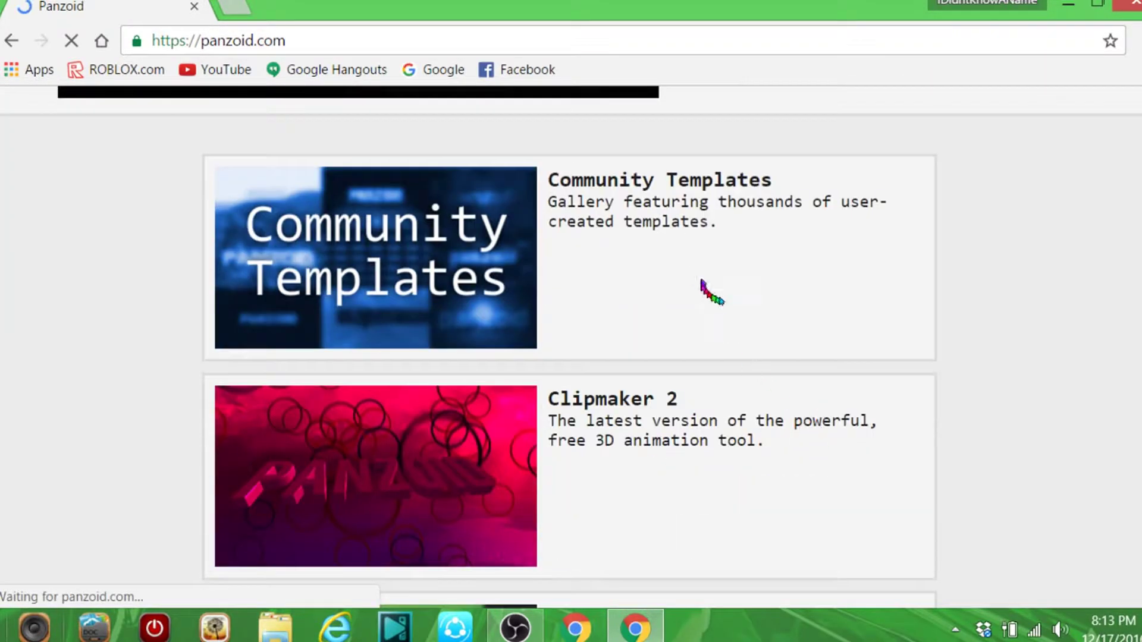
click(373, 350)
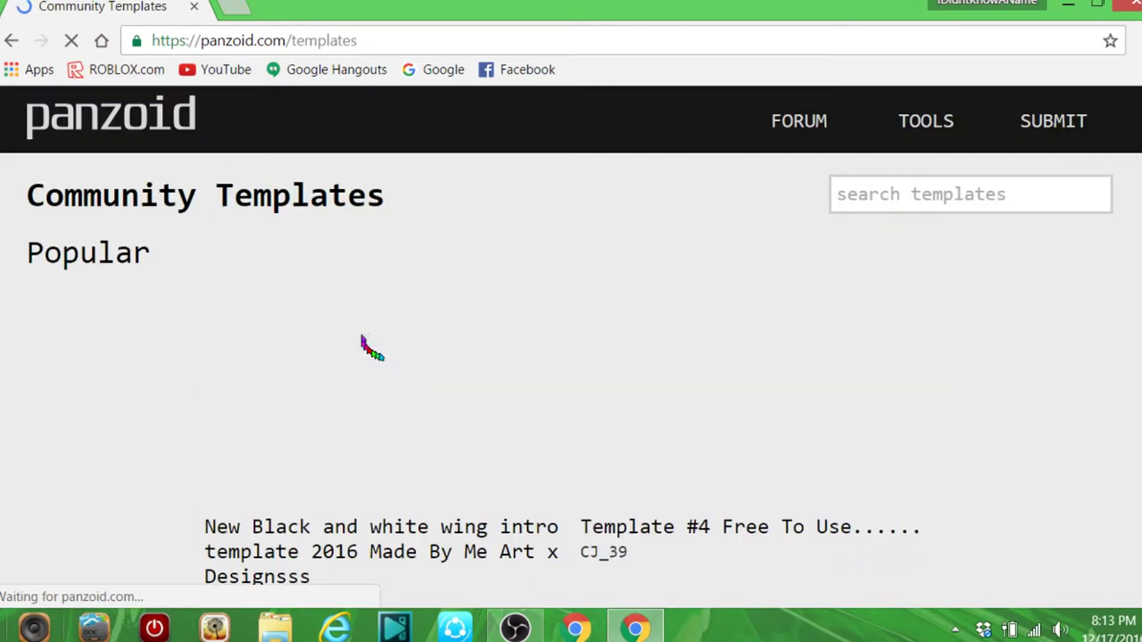
Step: Search the community templates for "outros 21 pilot"
scroll(949, 273, down, 7)
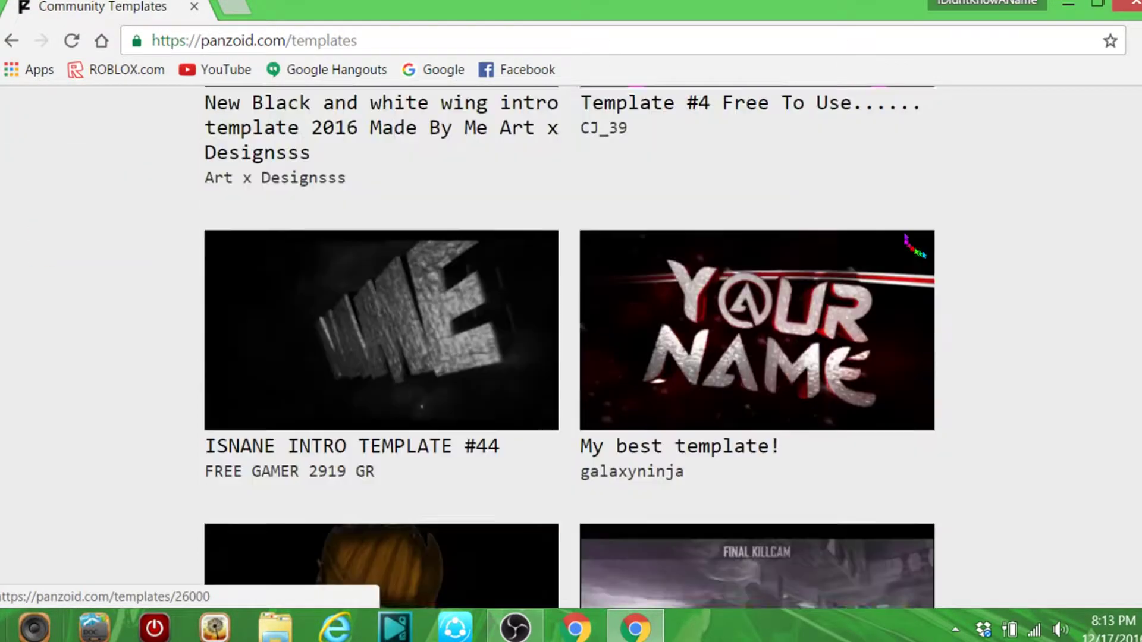
scroll(893, 258, down, 3)
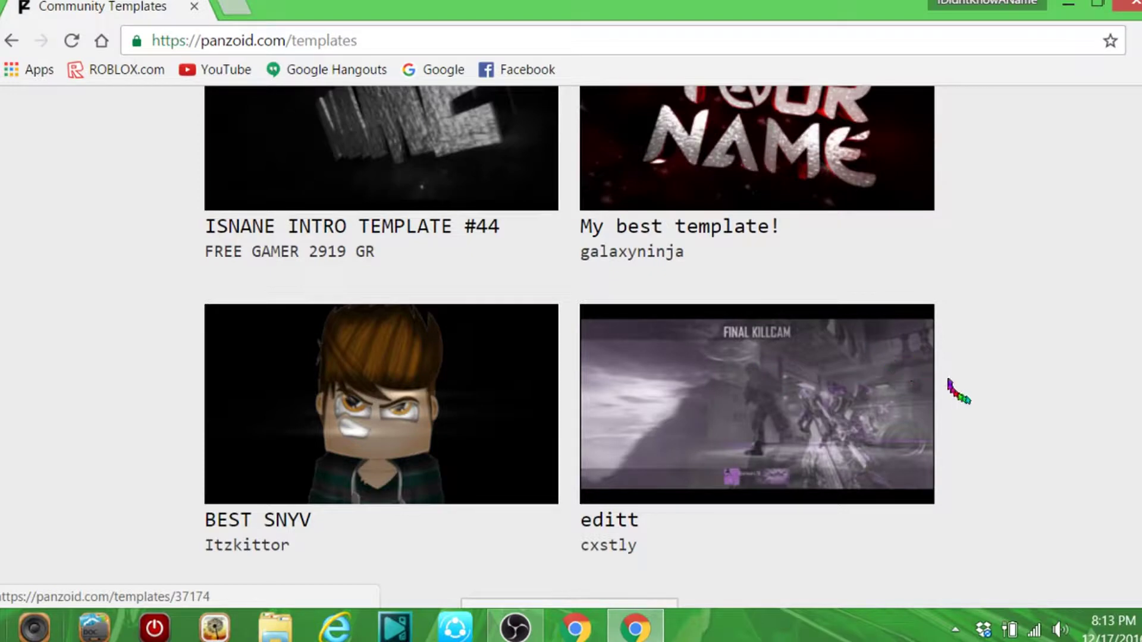
scroll(998, 399, up, 10)
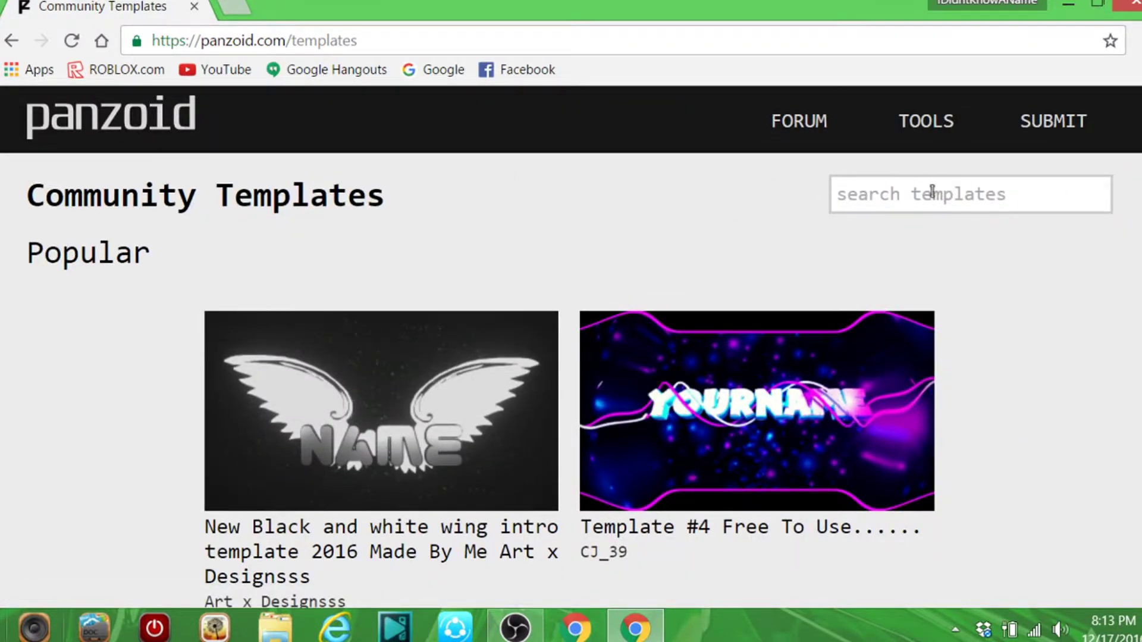
click(956, 196)
text(outr)
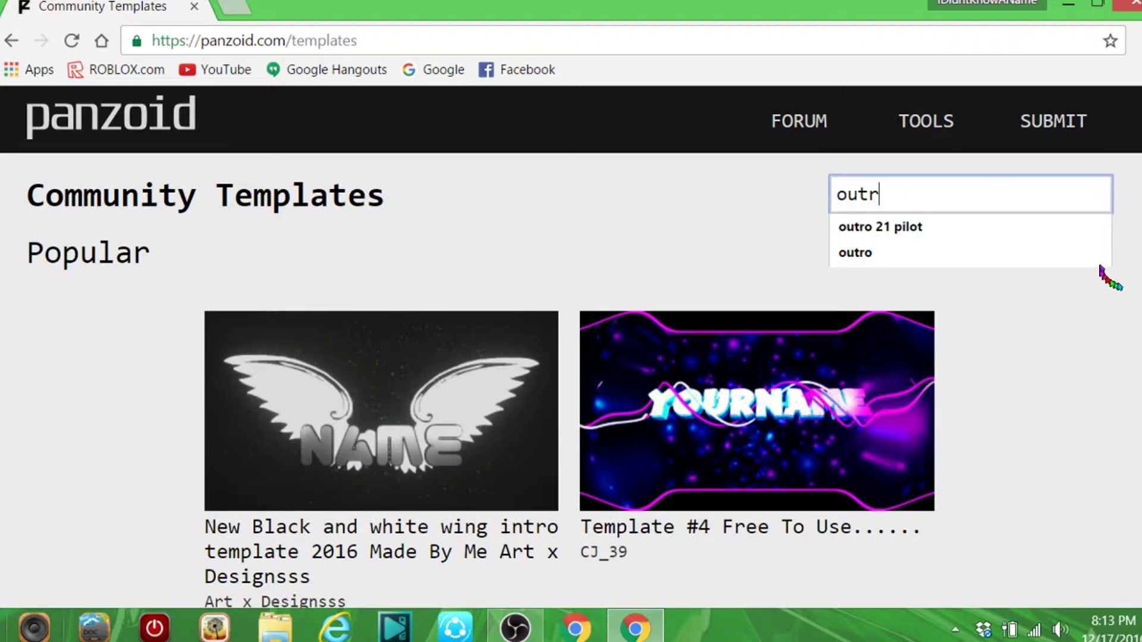
text(os)
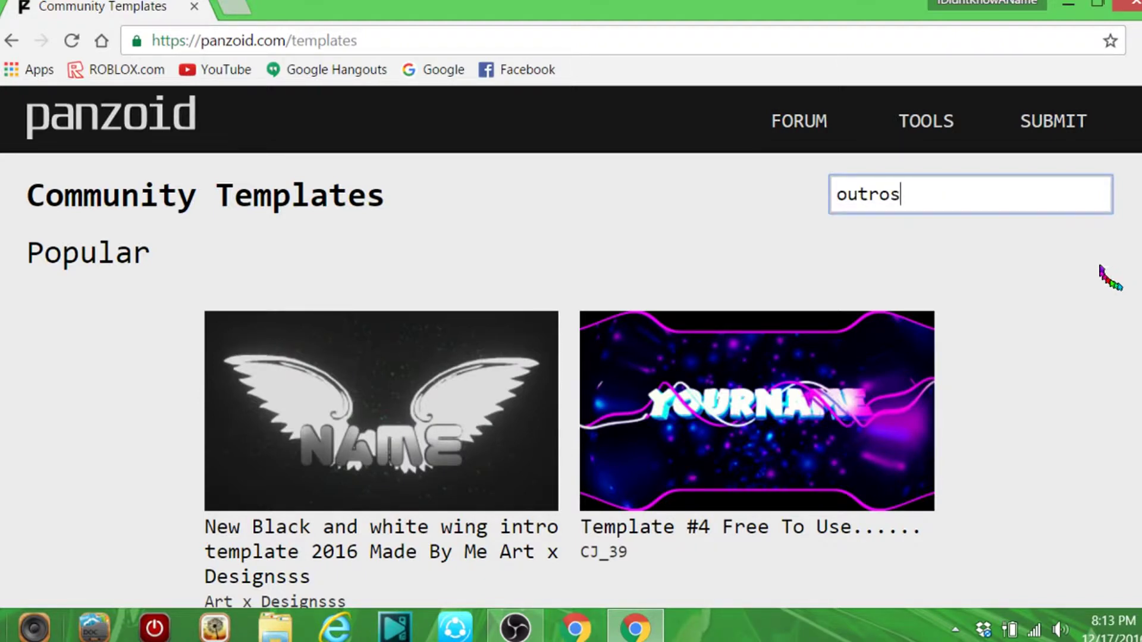
click(1108, 273)
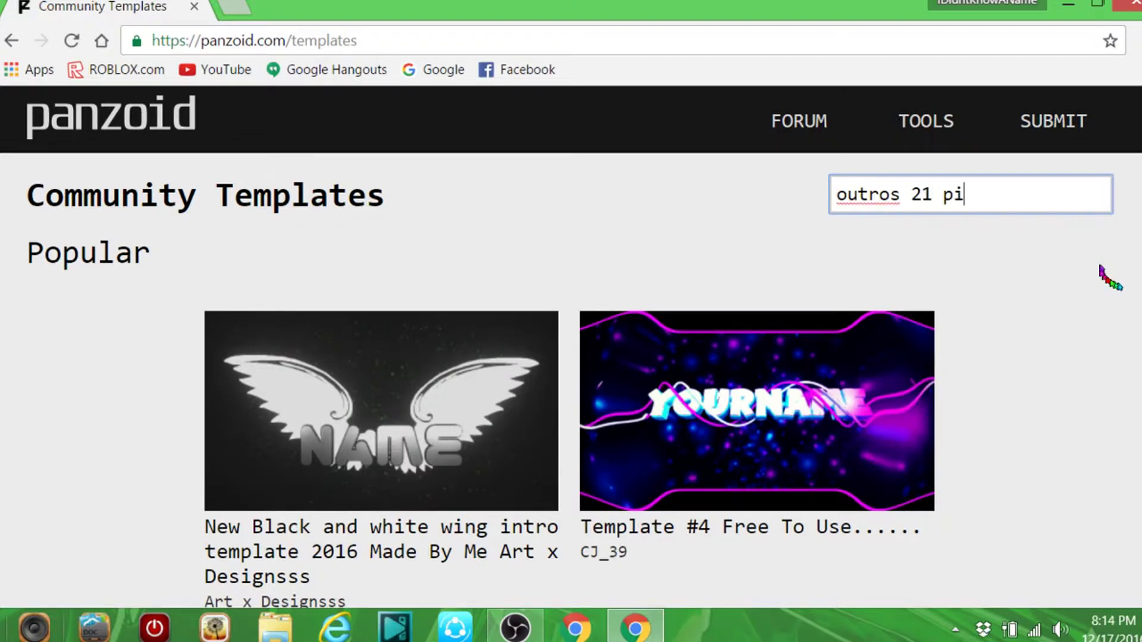
text(21 pilot)
key(Return)
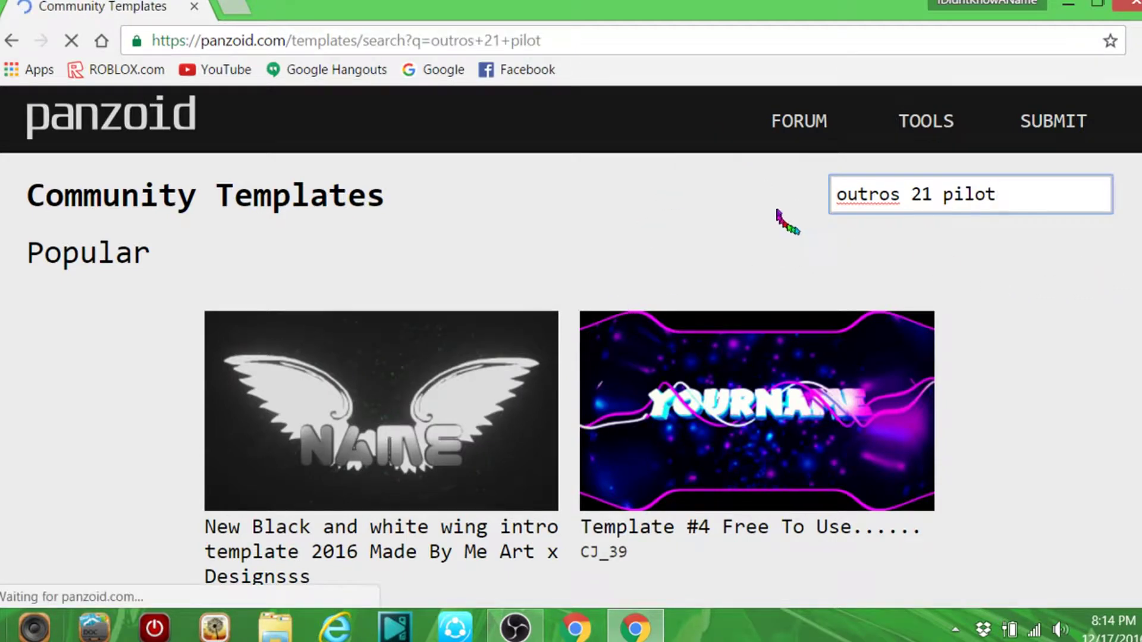
Step: Browse the template search results for a suitable outro design with video placeholders and a channel name
scroll(1077, 327, down, 3)
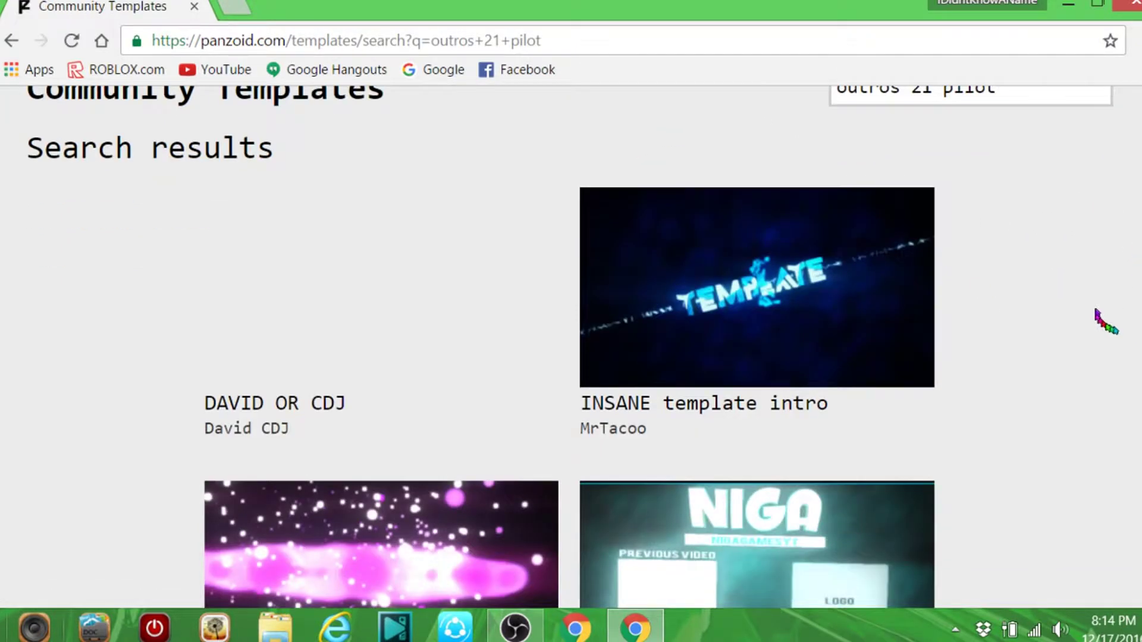
scroll(981, 268, up, 3)
scroll(892, 401, down, 3)
scroll(961, 330, down, 14)
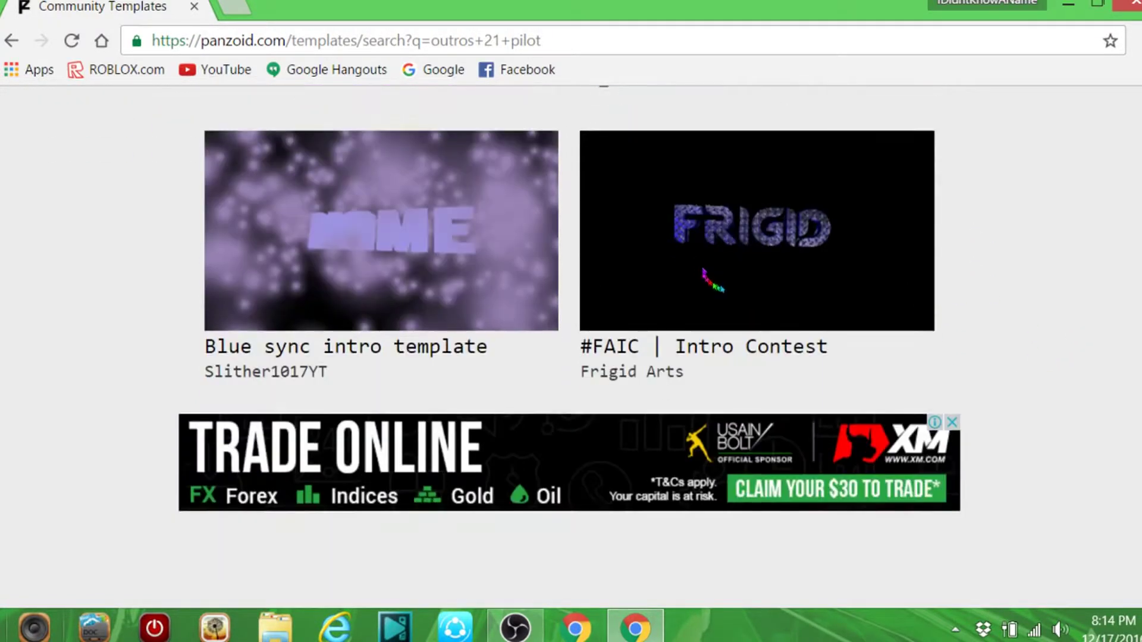
scroll(690, 265, down, 14)
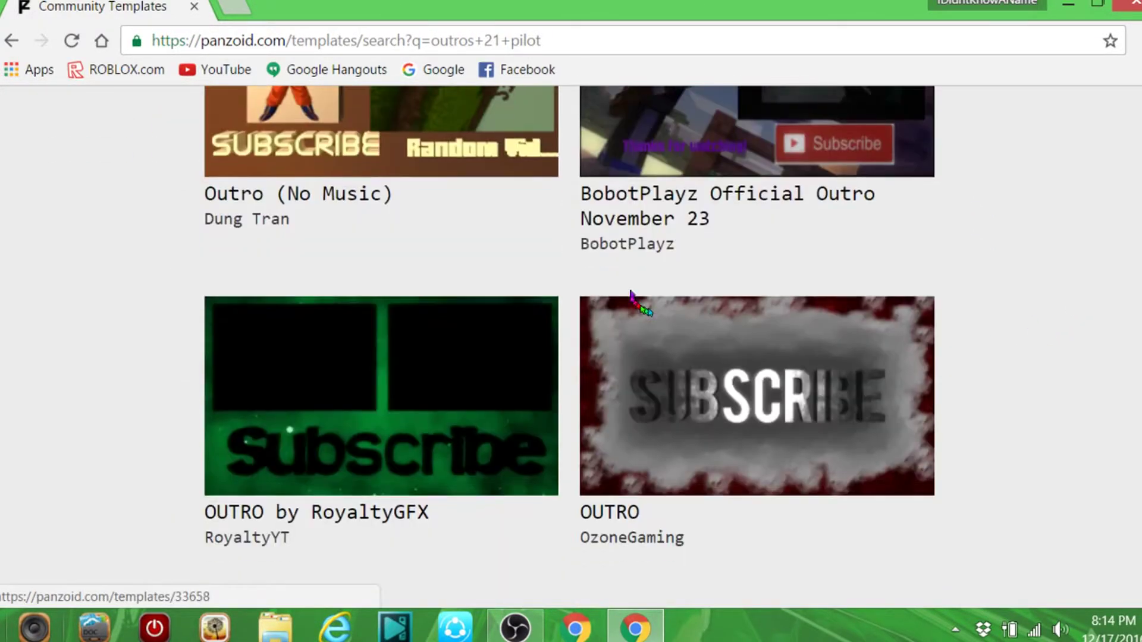
scroll(601, 226, down, 11)
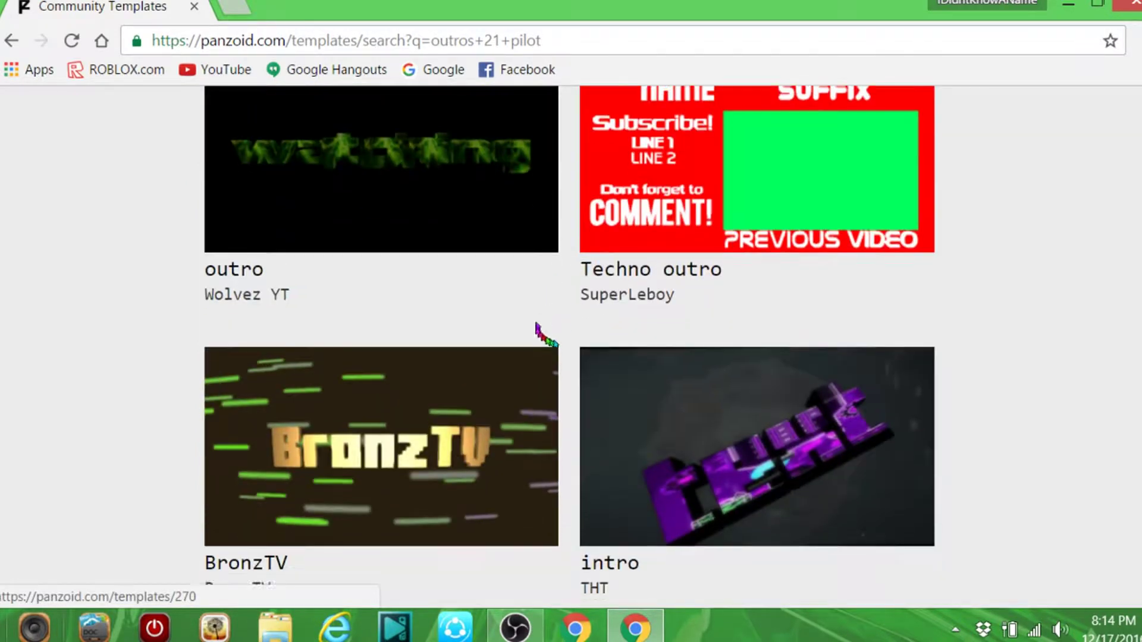
scroll(512, 337, down, 14)
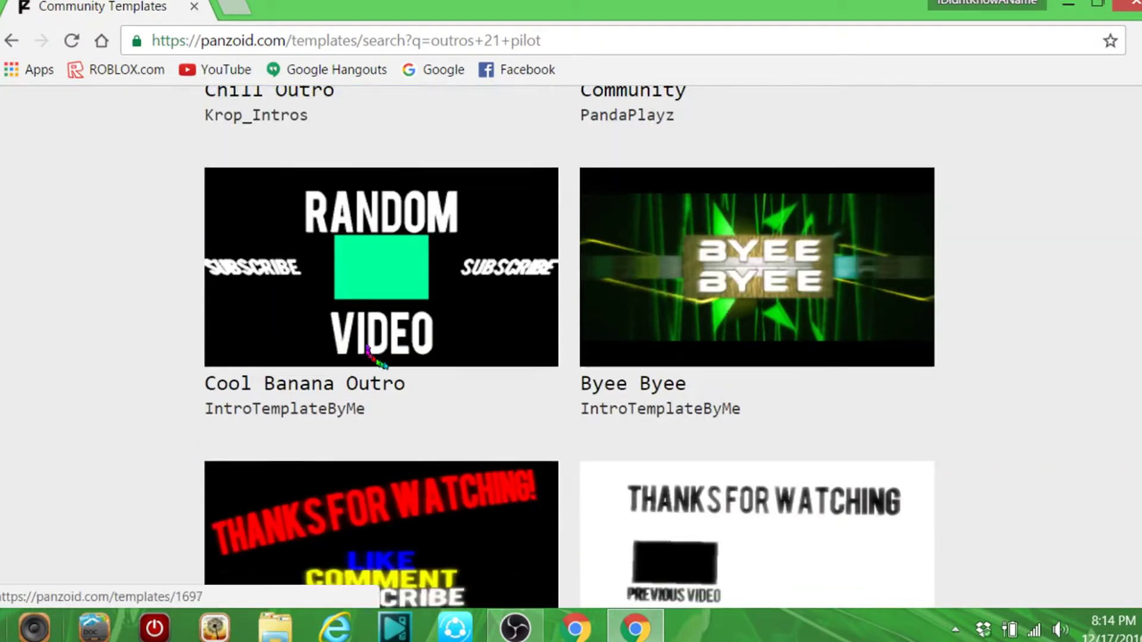
scroll(367, 355, down, 7)
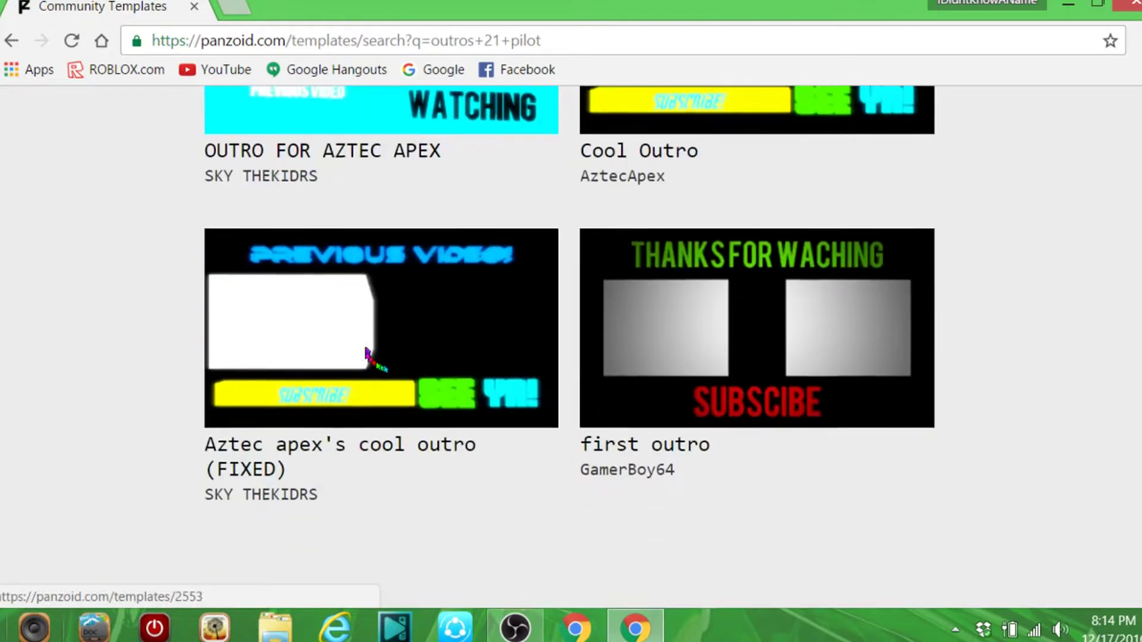
scroll(367, 355, down, 5)
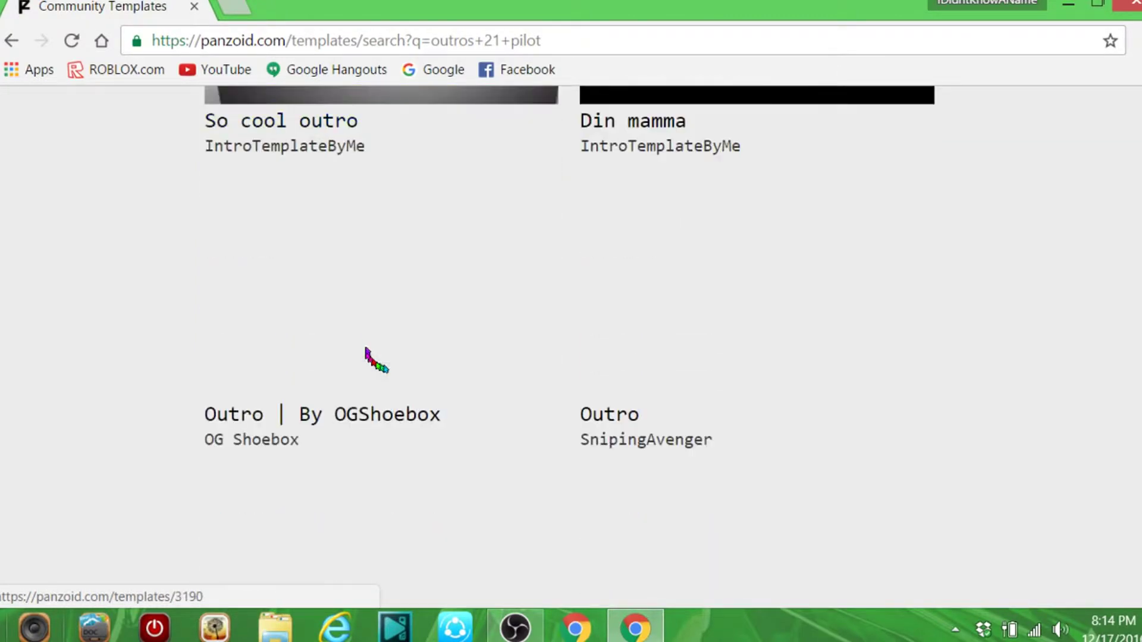
scroll(366, 350, down, 9)
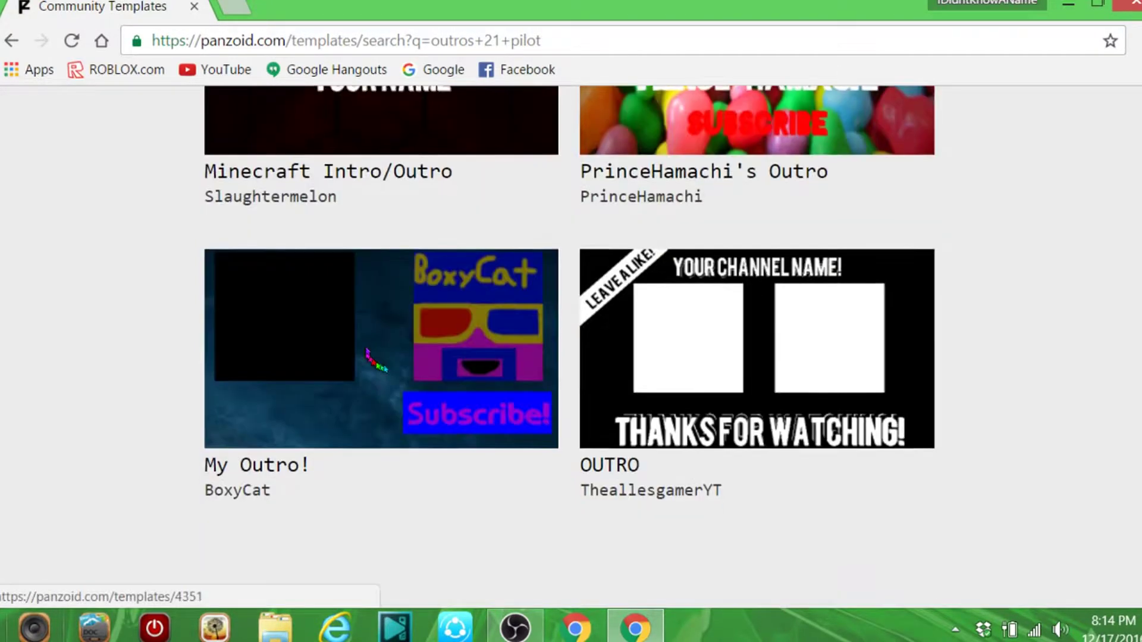
scroll(366, 349, down, 8)
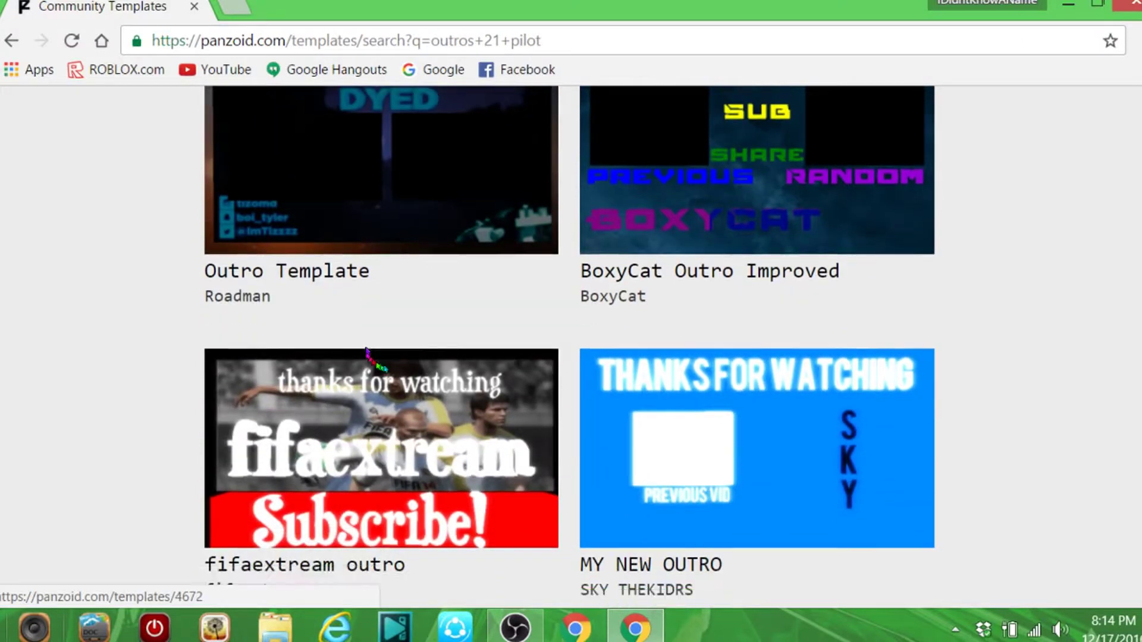
scroll(366, 350, down, 12)
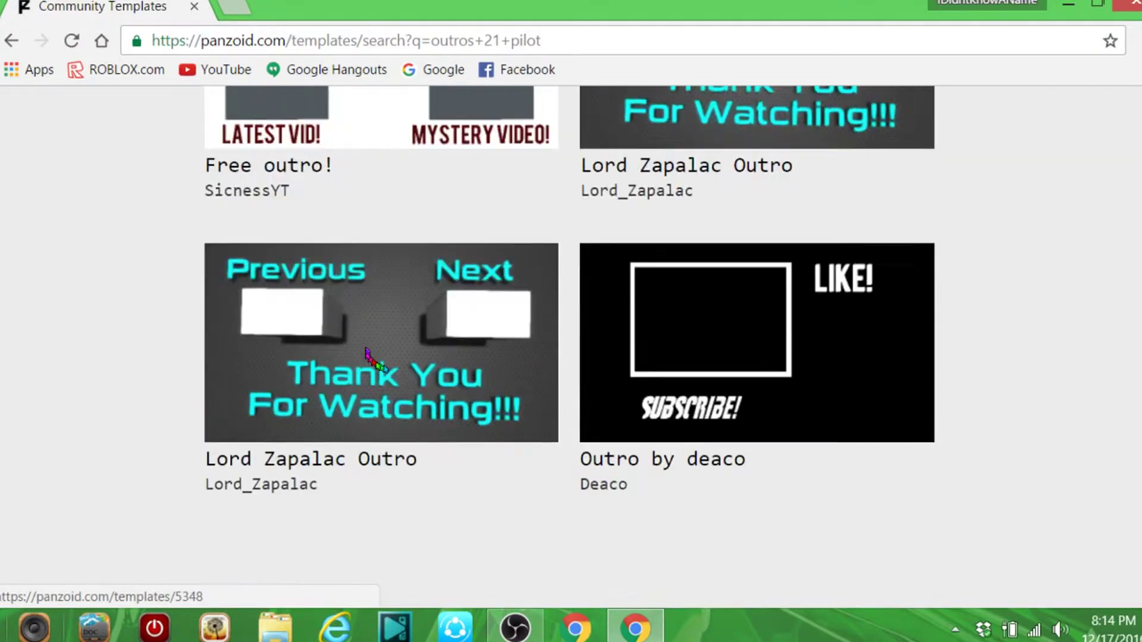
scroll(366, 350, down, 6)
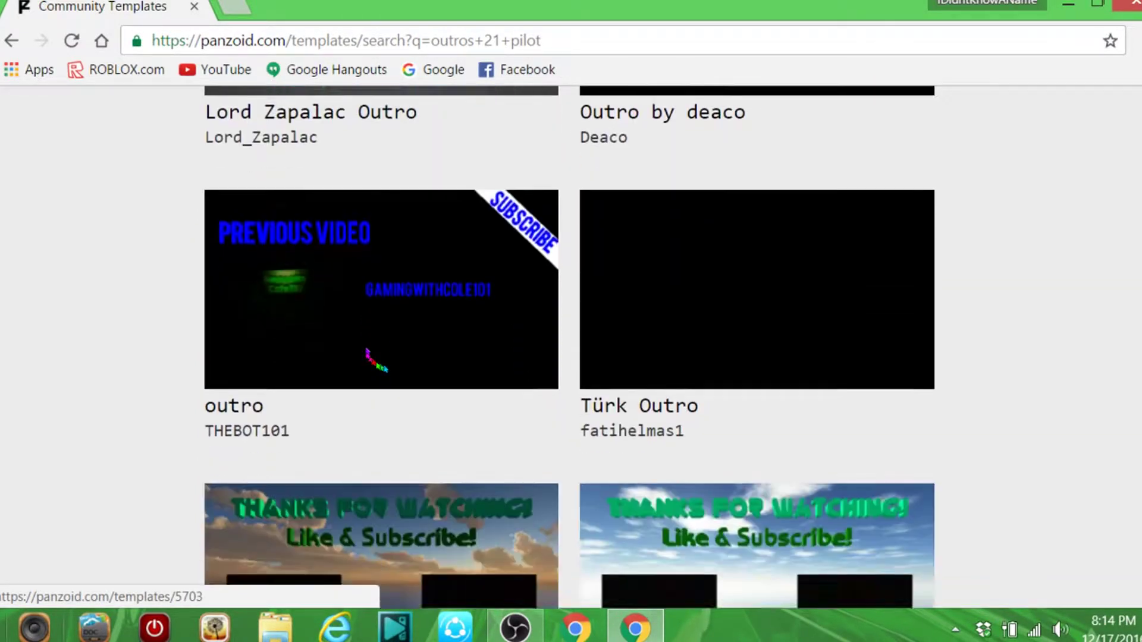
scroll(366, 352, down, 9)
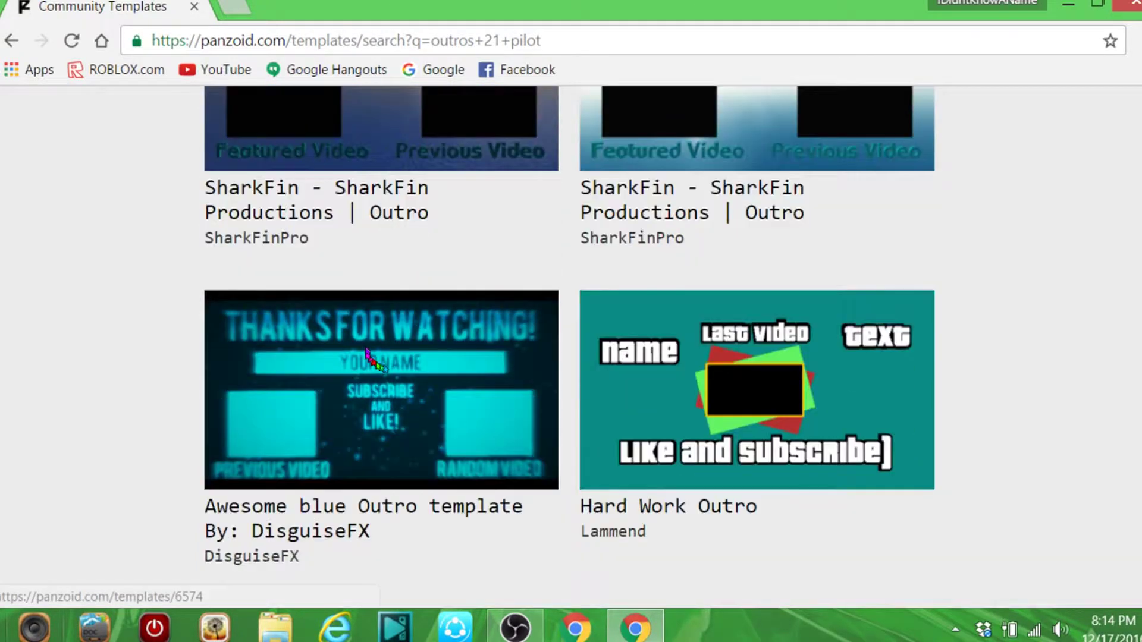
Step: Choose the "Awesome blue Outro template" and open it in Clipmaker
click(369, 381)
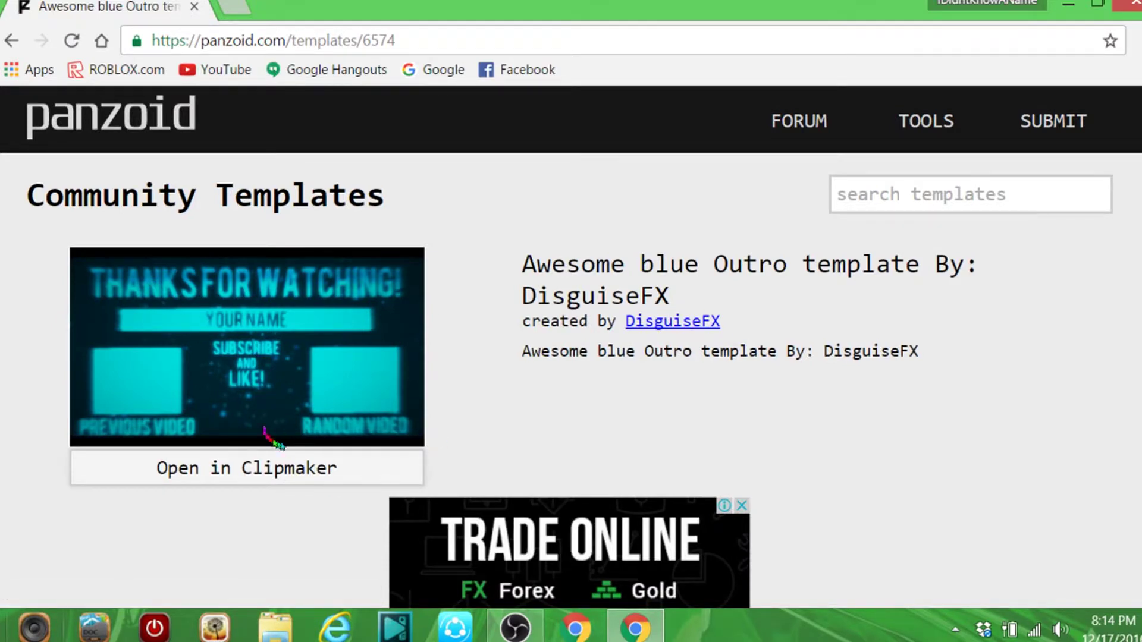
click(249, 476)
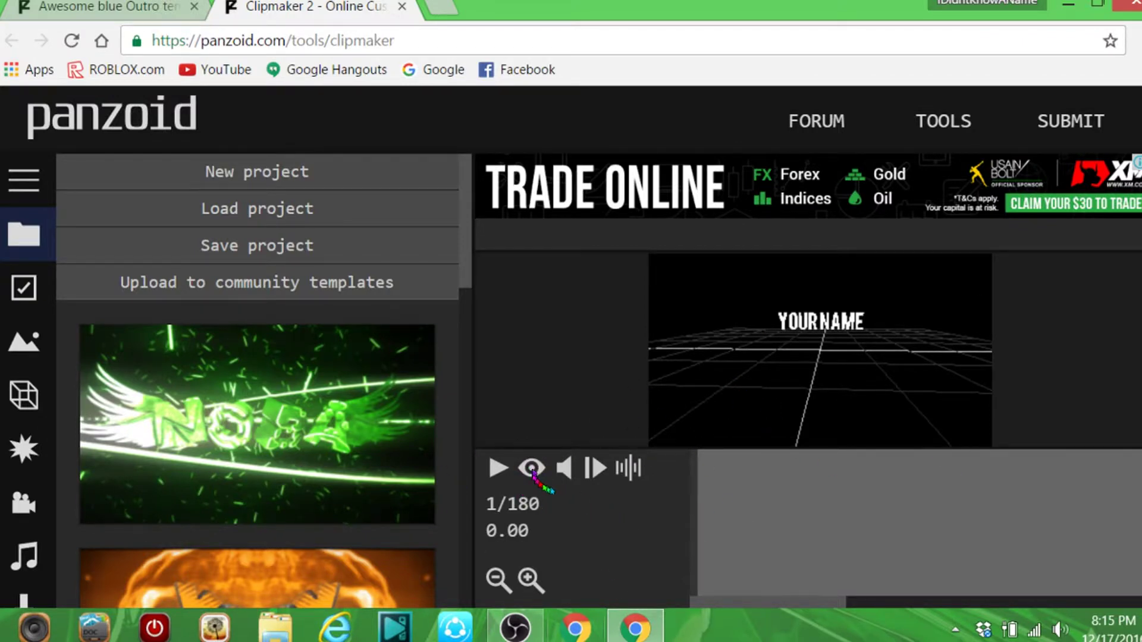
Step: Enable the rendered preview, play the outro animation and pause it near the end, at frame 154
click(531, 468)
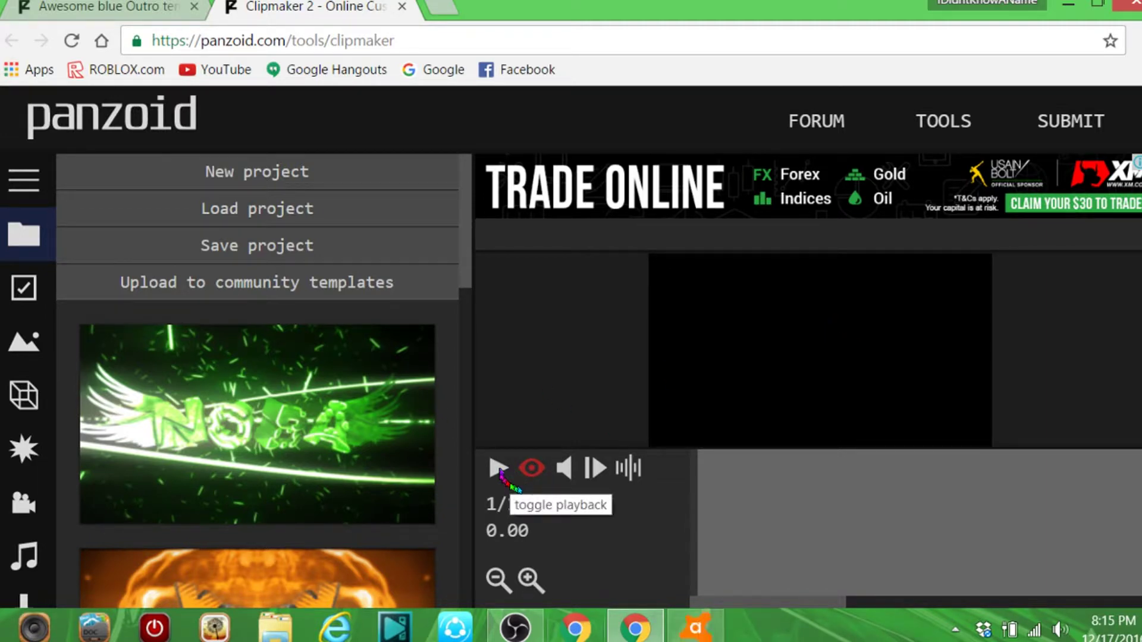
click(498, 468)
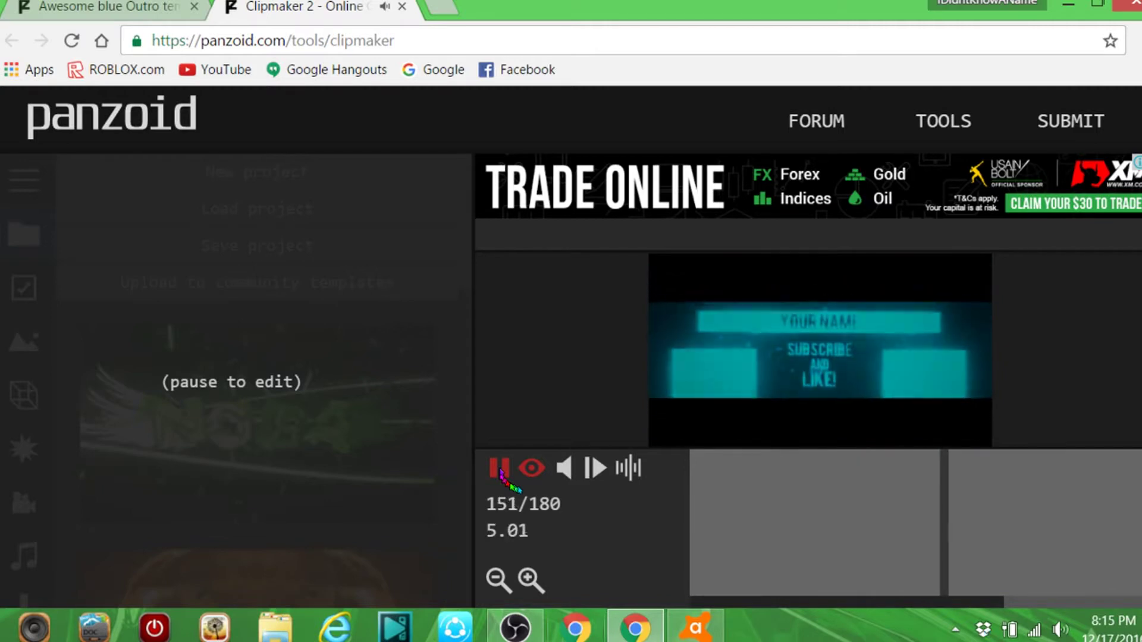
click(498, 468)
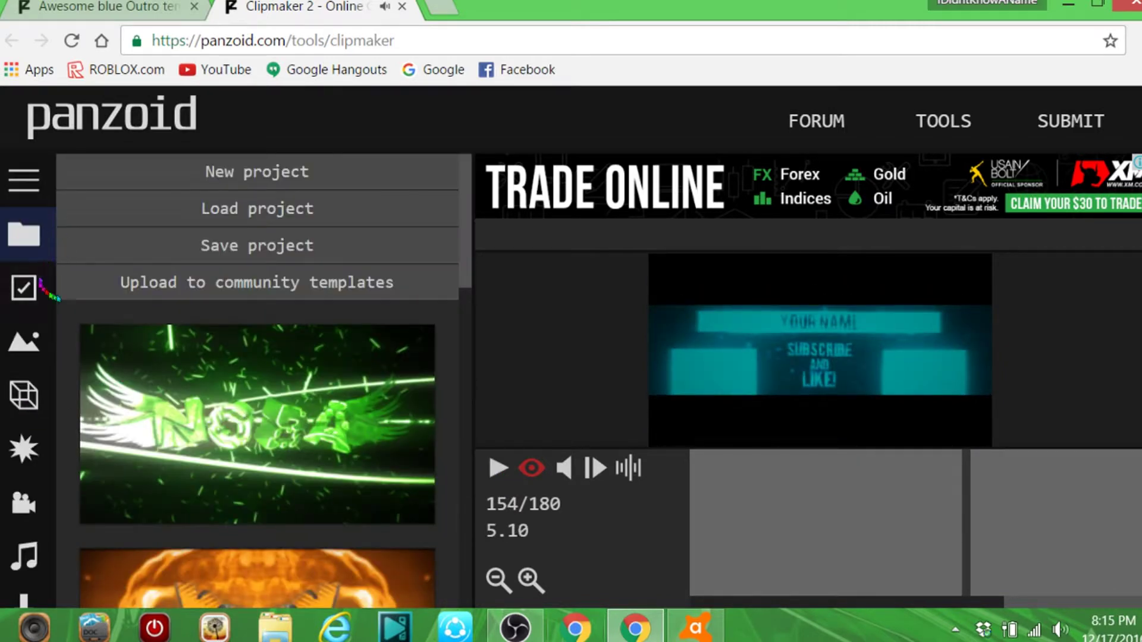
Step: Change the "Your Name" text object among the template's objects to "Melon Juice"
click(25, 397)
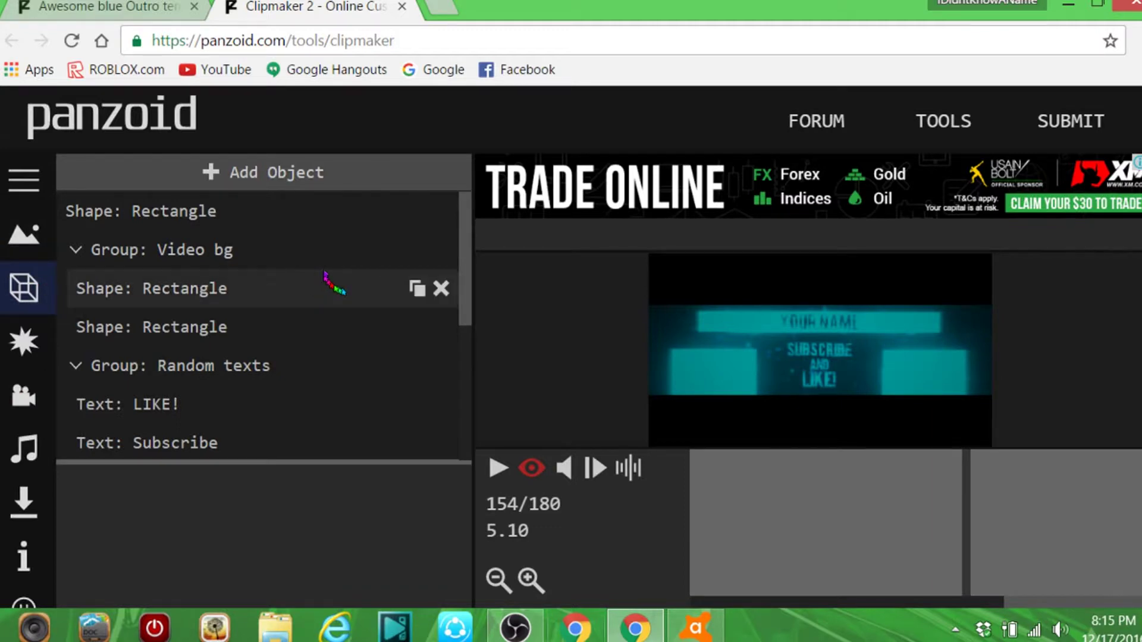
click(333, 289)
scroll(301, 345, down, 4)
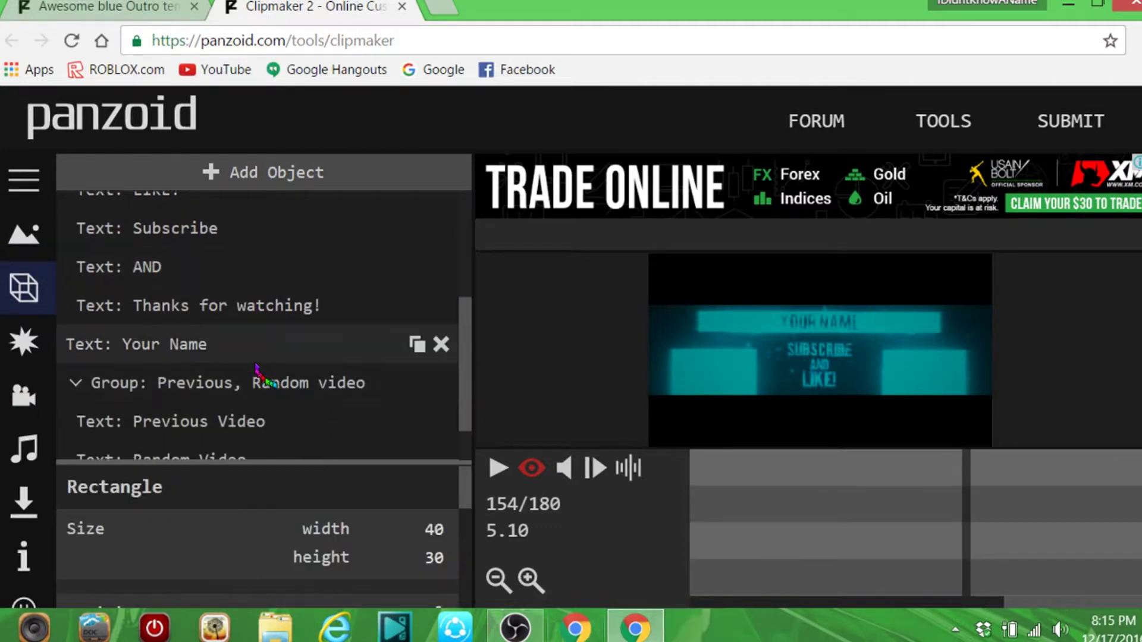
scroll(225, 368, up, 3)
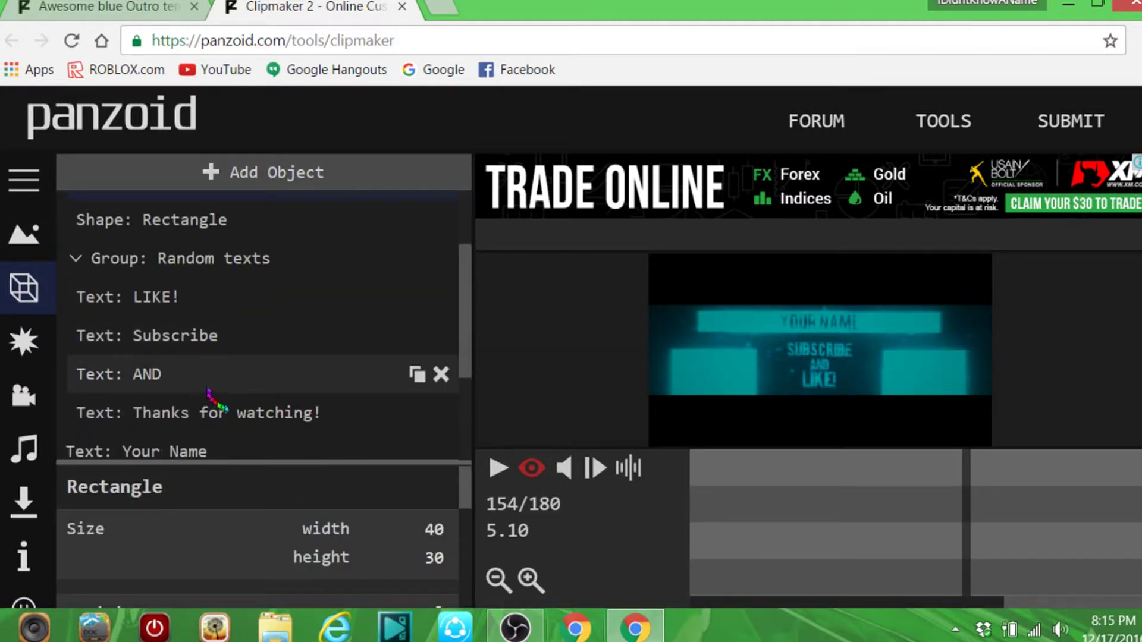
scroll(211, 398, down, 2)
click(230, 340)
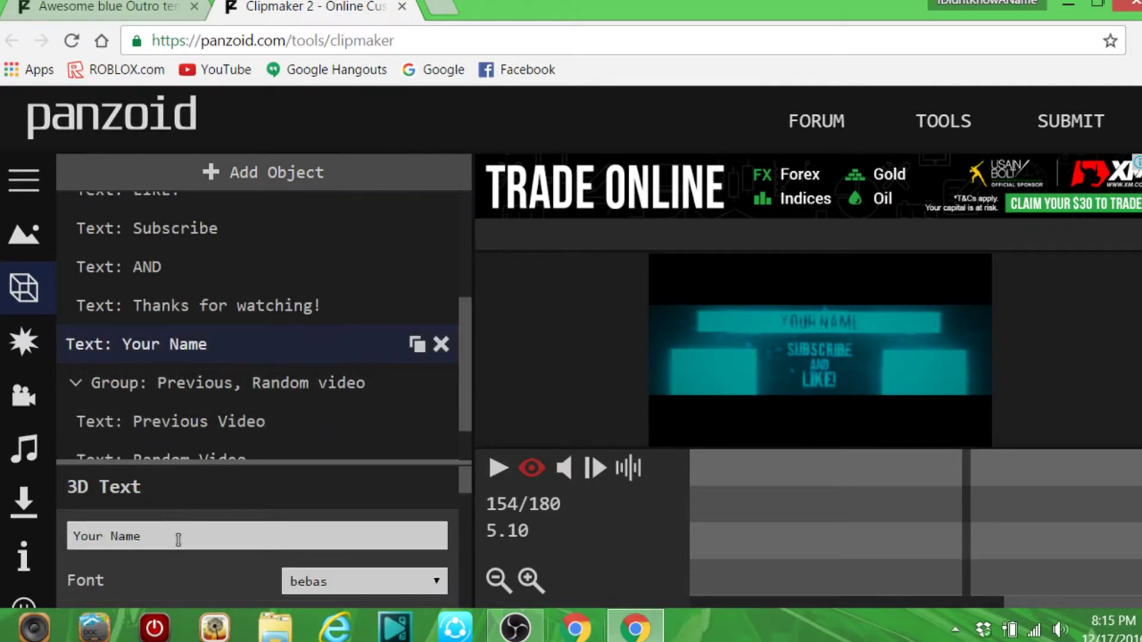
drag(177, 539, 63, 529)
key(BackSpace)
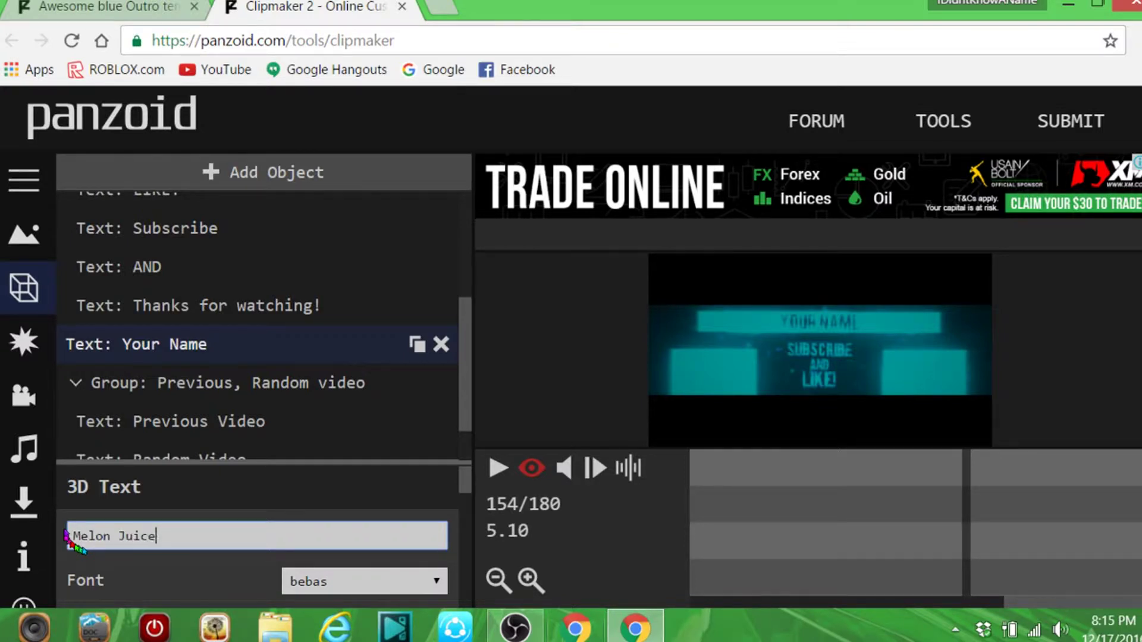
text(Melon Juice)
key(Return)
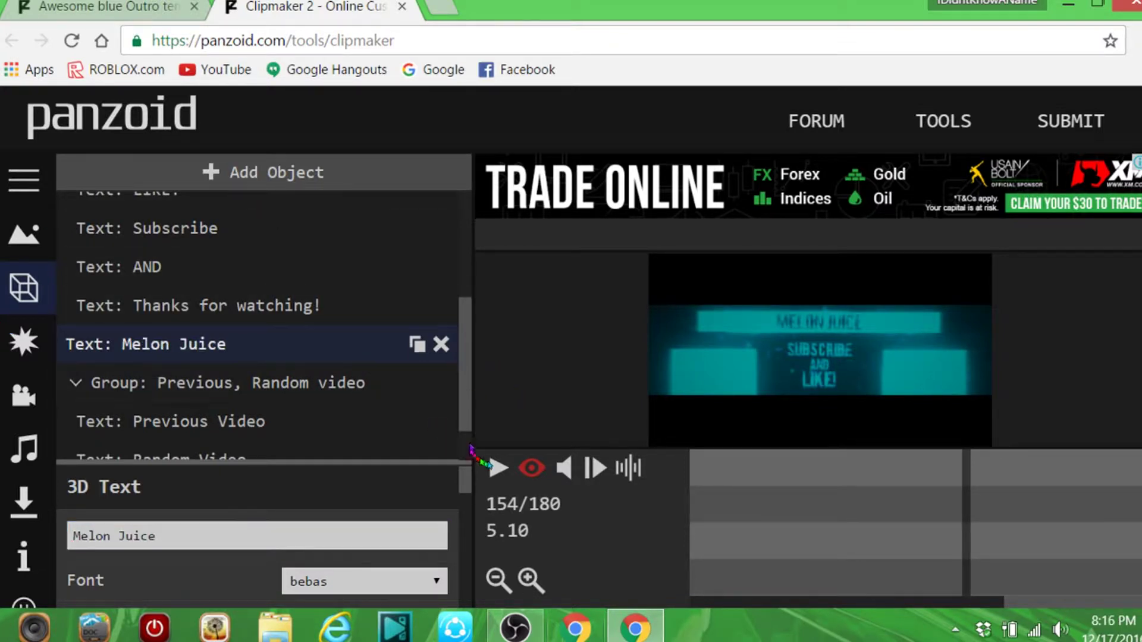
Step: Play the outro to check the new channel name and pause it at frame 109
scroll(440, 405, down, 1)
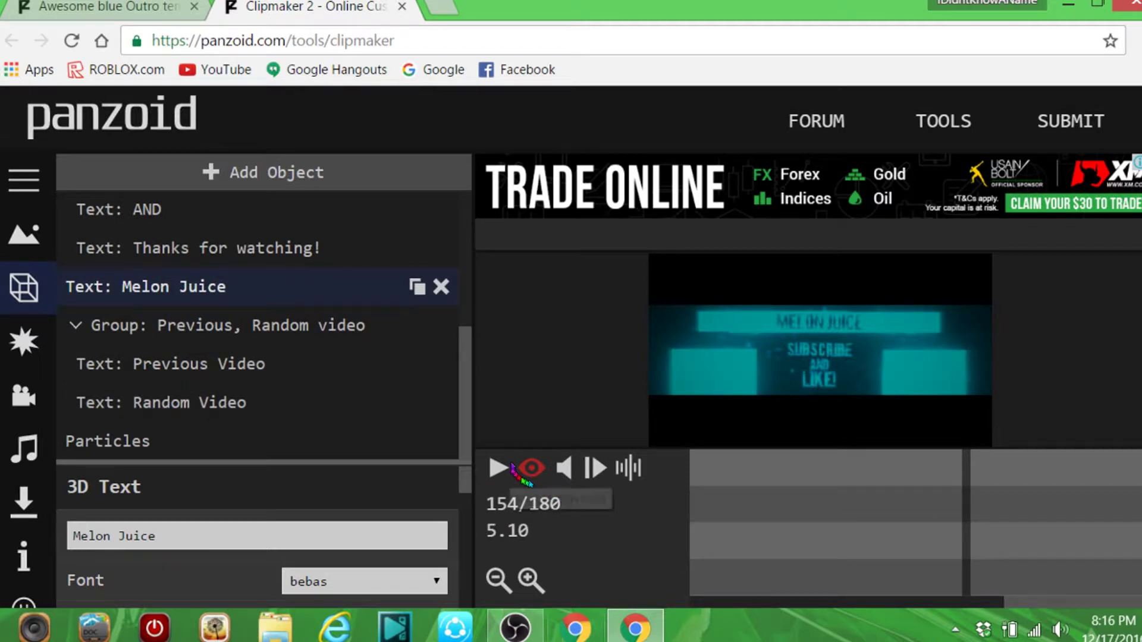
click(498, 468)
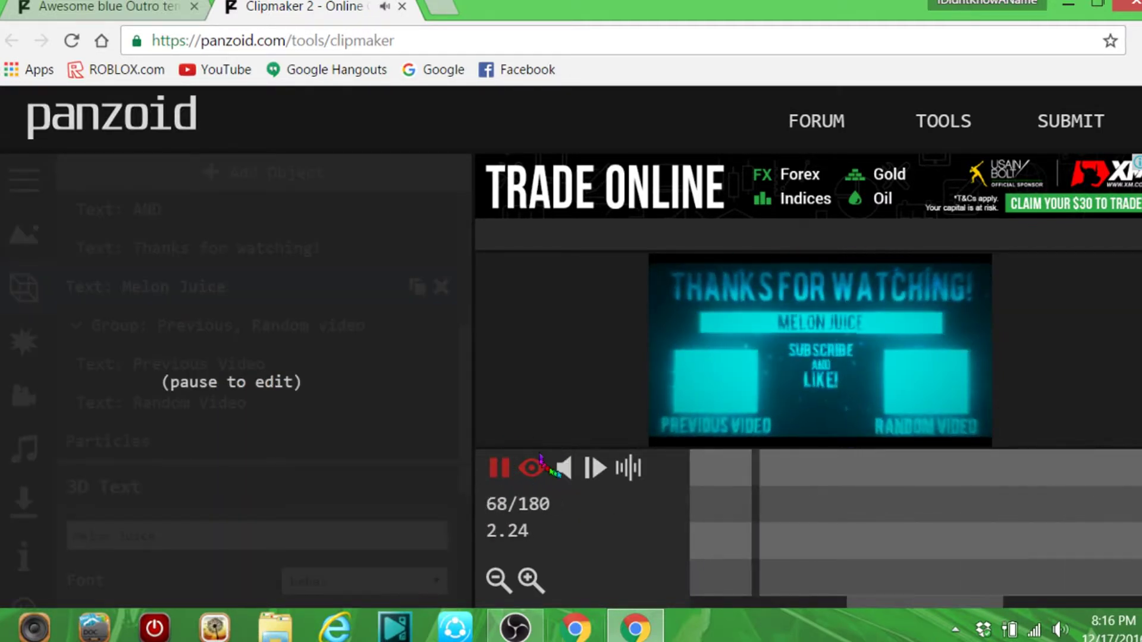
click(498, 468)
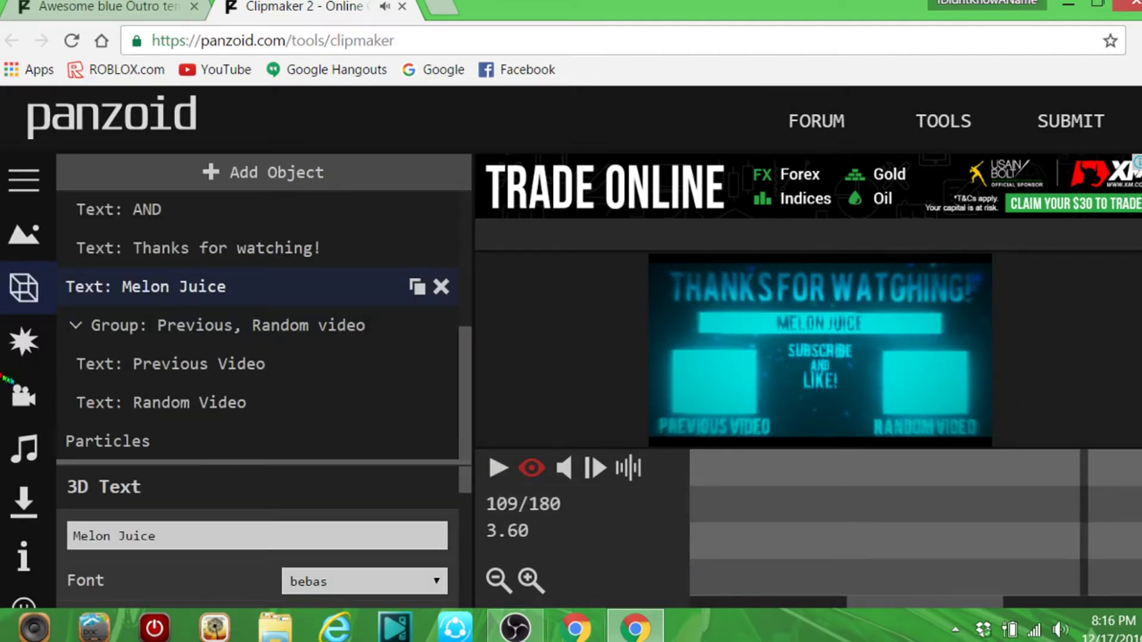
Step: Start rendering the outro video in balanced mode with the .mkv (vp8/opus) format
click(25, 498)
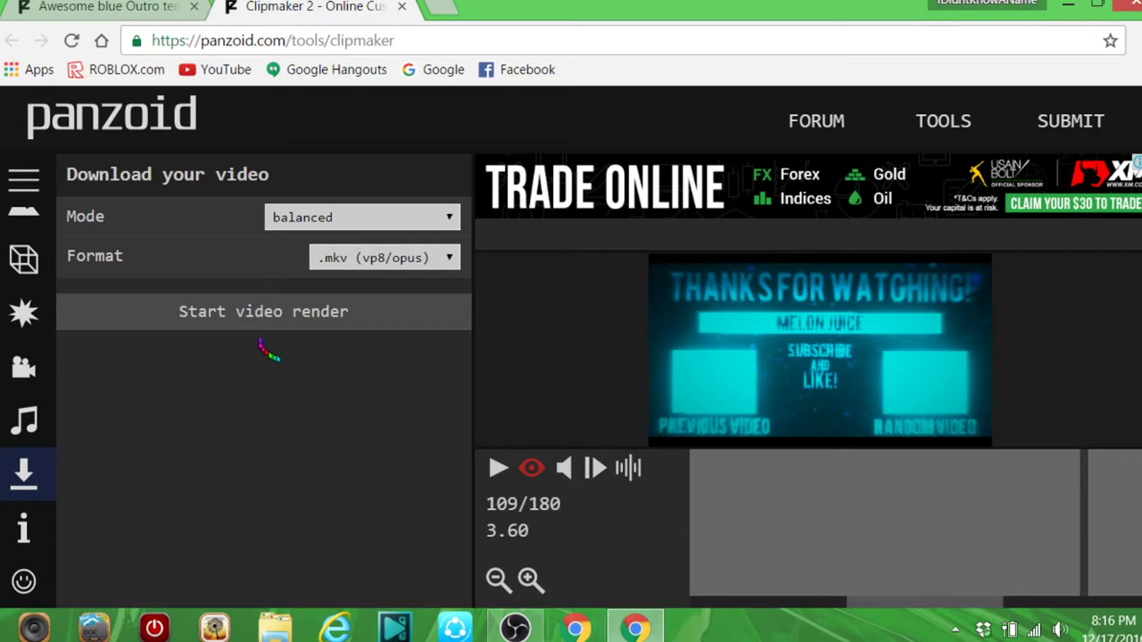
click(284, 322)
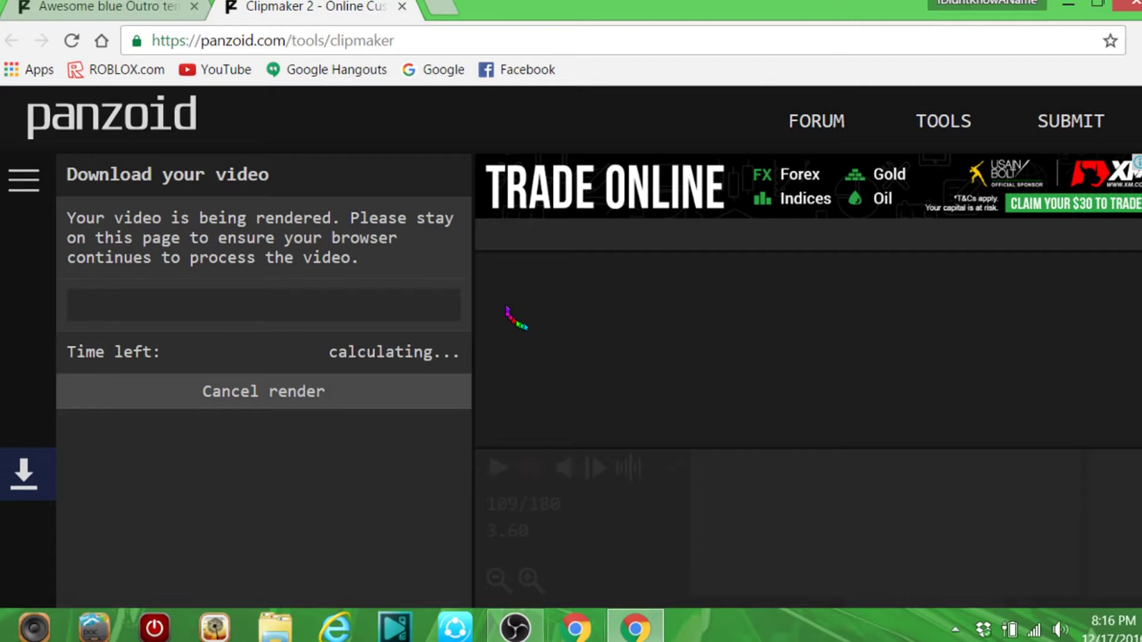
click(532, 625)
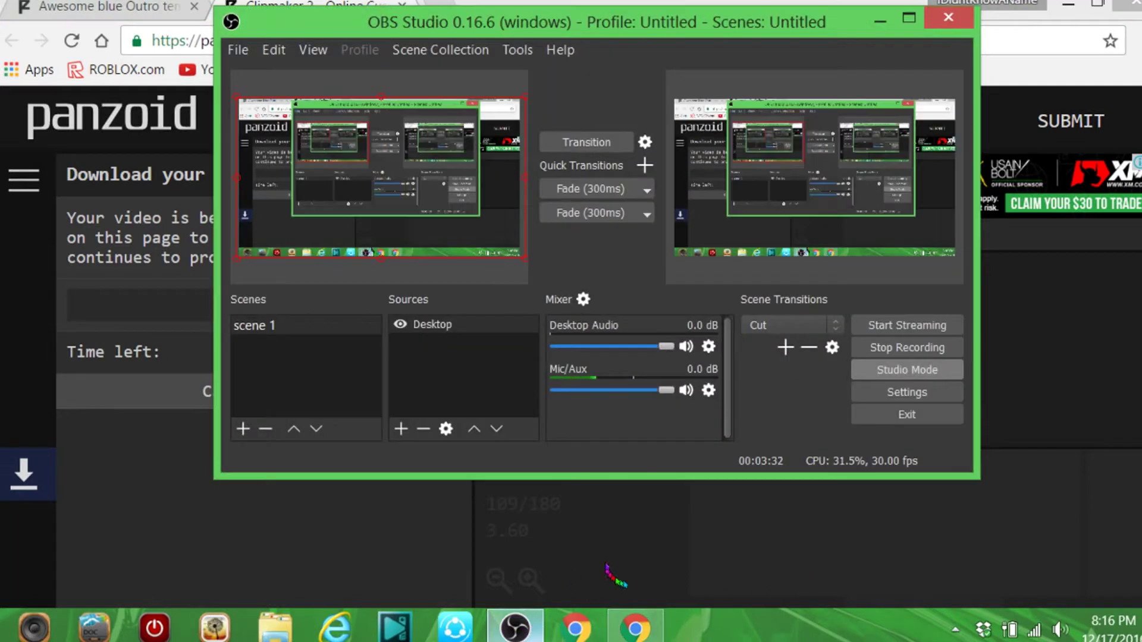
click(945, 347)
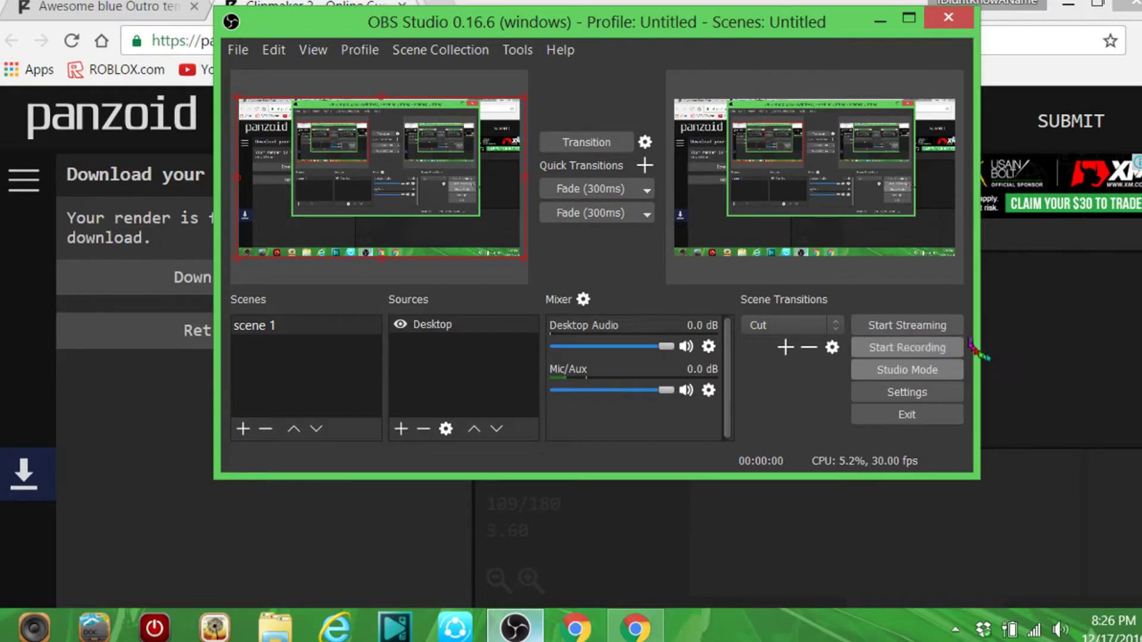
click(878, 23)
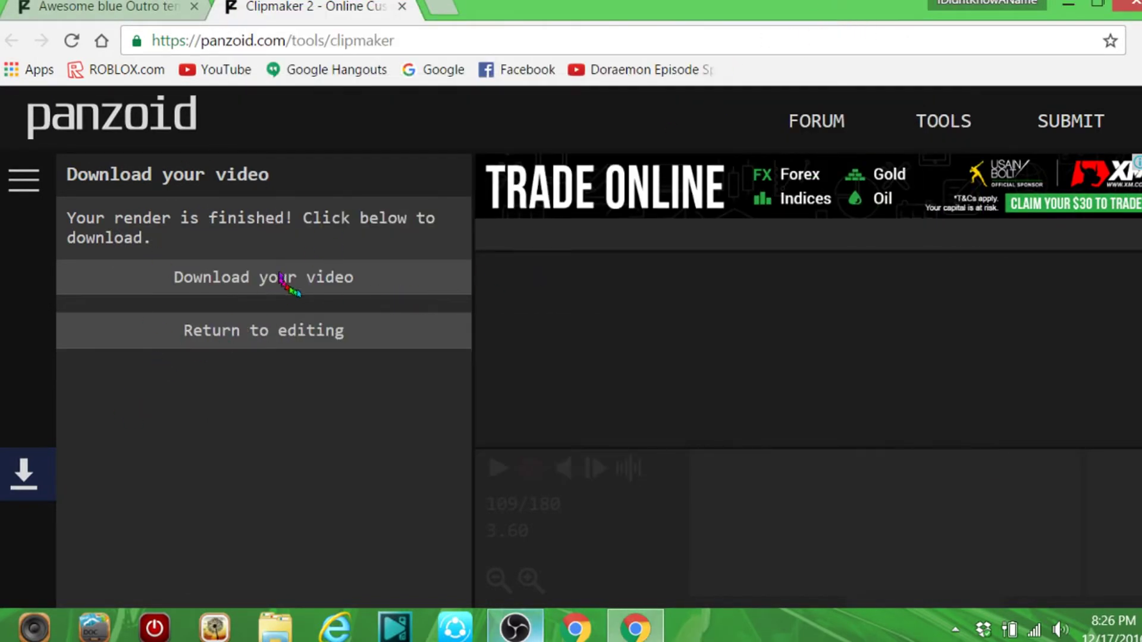
Step: Download the rendered outro video, dismiss the download notice and close the download page
click(253, 286)
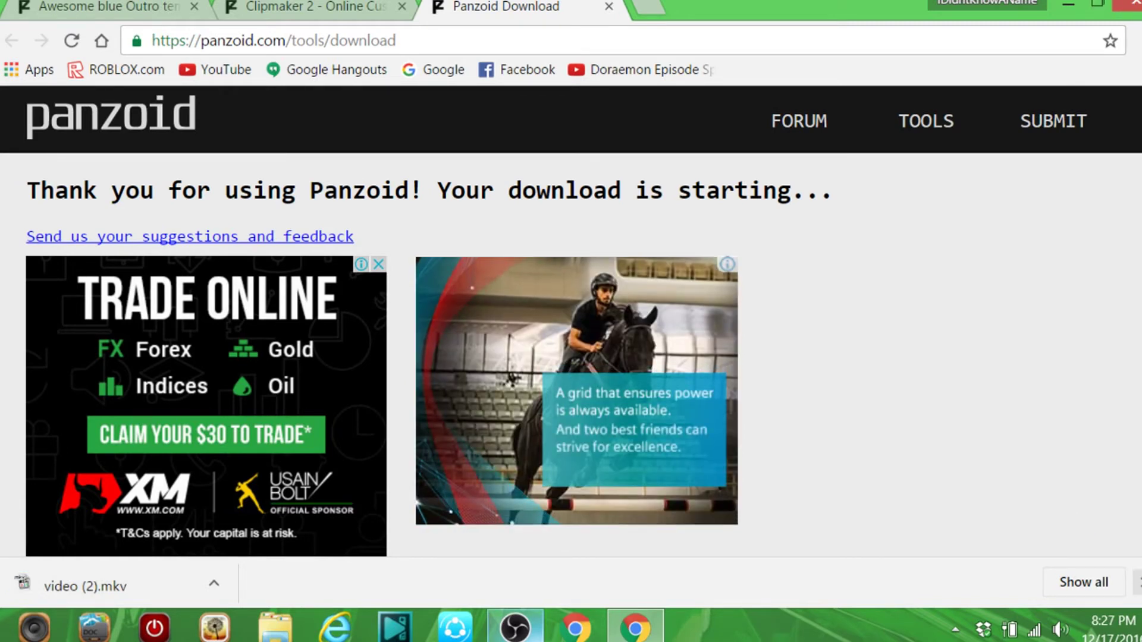
click(1134, 582)
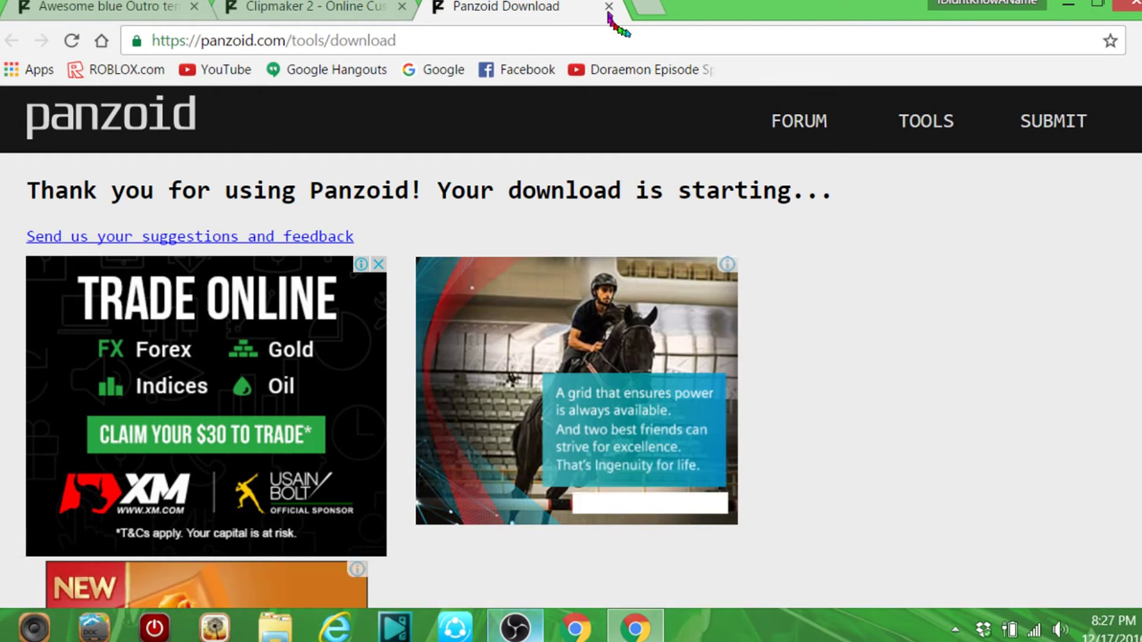
click(608, 7)
Step: Close Clipmaker, leaving the project without saving its changes, and close the browser
click(404, 6)
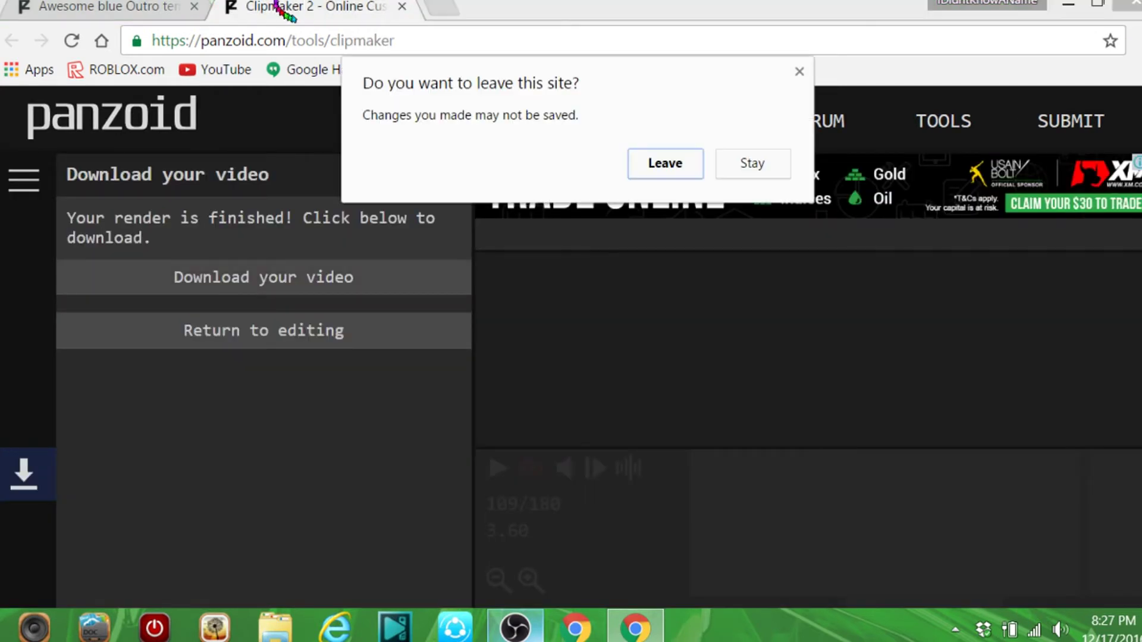
click(673, 168)
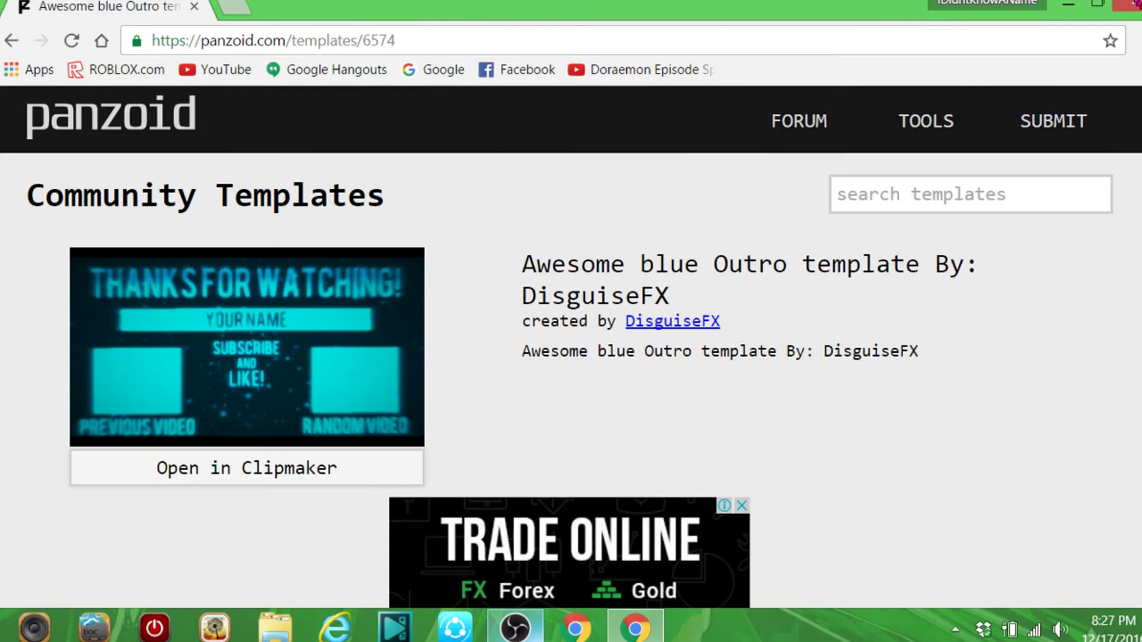
click(1131, 4)
drag(493, 98, 663, 126)
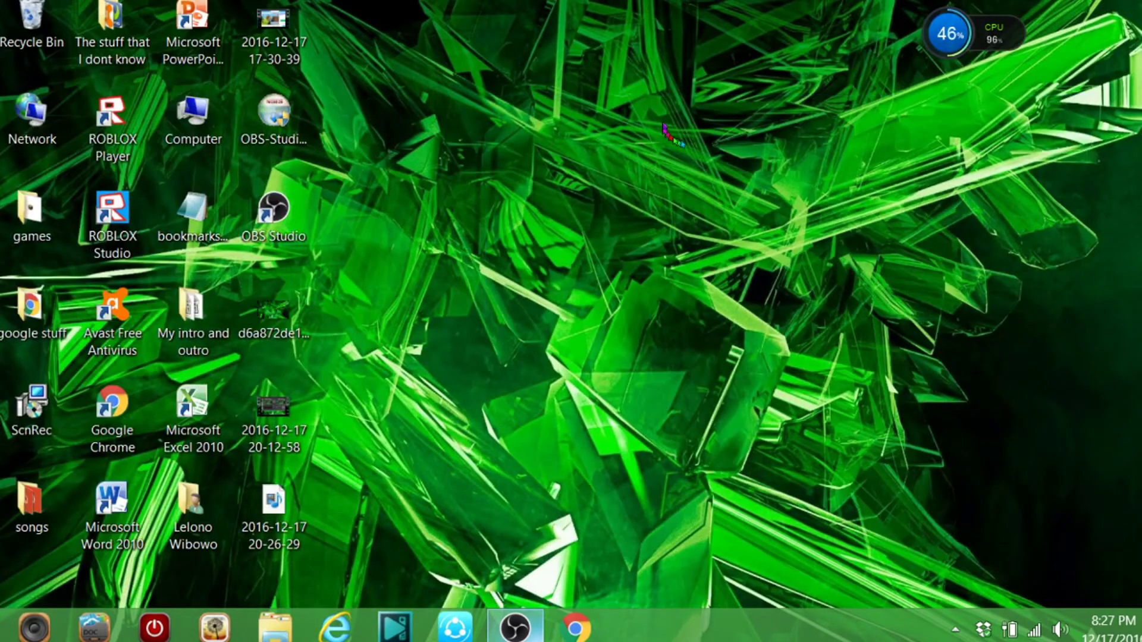
drag(580, 109, 766, 333)
drag(390, 46, 813, 294)
drag(598, 161, 943, 311)
drag(535, 116, 740, 204)
drag(862, 128, 479, 353)
drag(487, 146, 792, 485)
drag(752, 182, 619, 459)
drag(838, 212, 430, 434)
drag(700, 110, 952, 357)
drag(965, 75, 380, 457)
drag(827, 158, 470, 488)
drag(676, 128, 642, 396)
drag(795, 189, 569, 487)
drag(783, 235, 535, 496)
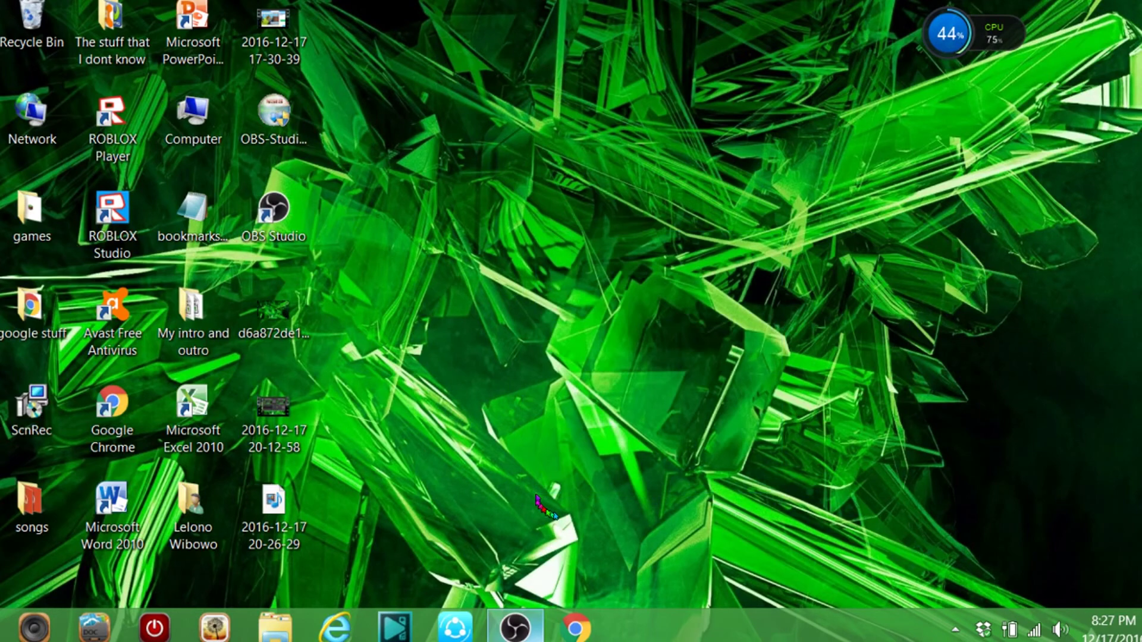
click(516, 628)
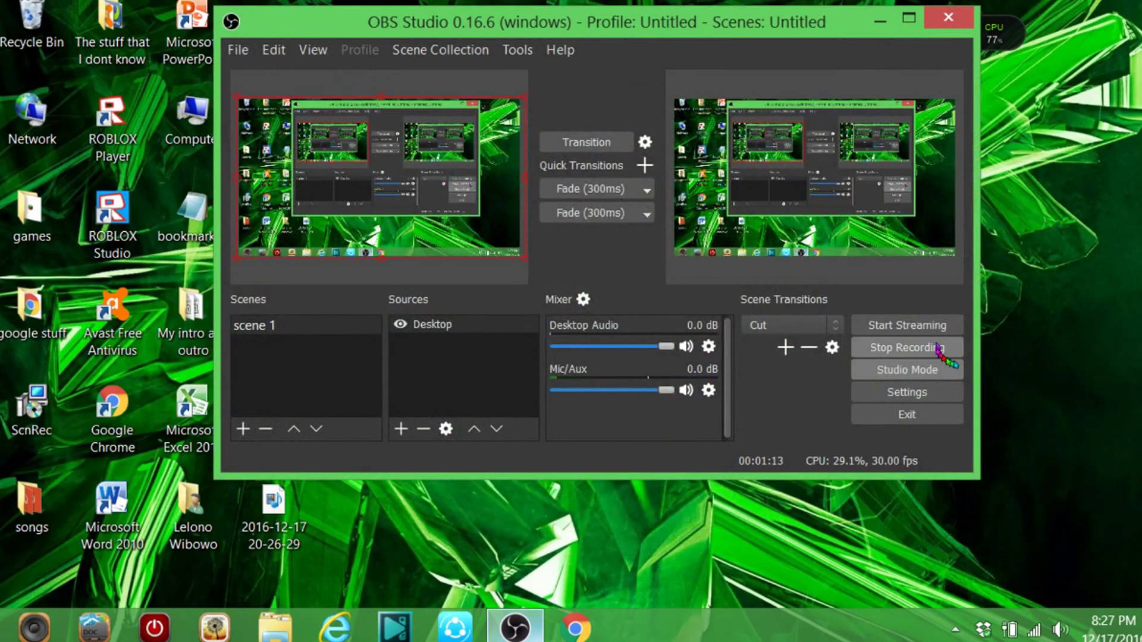
click(936, 346)
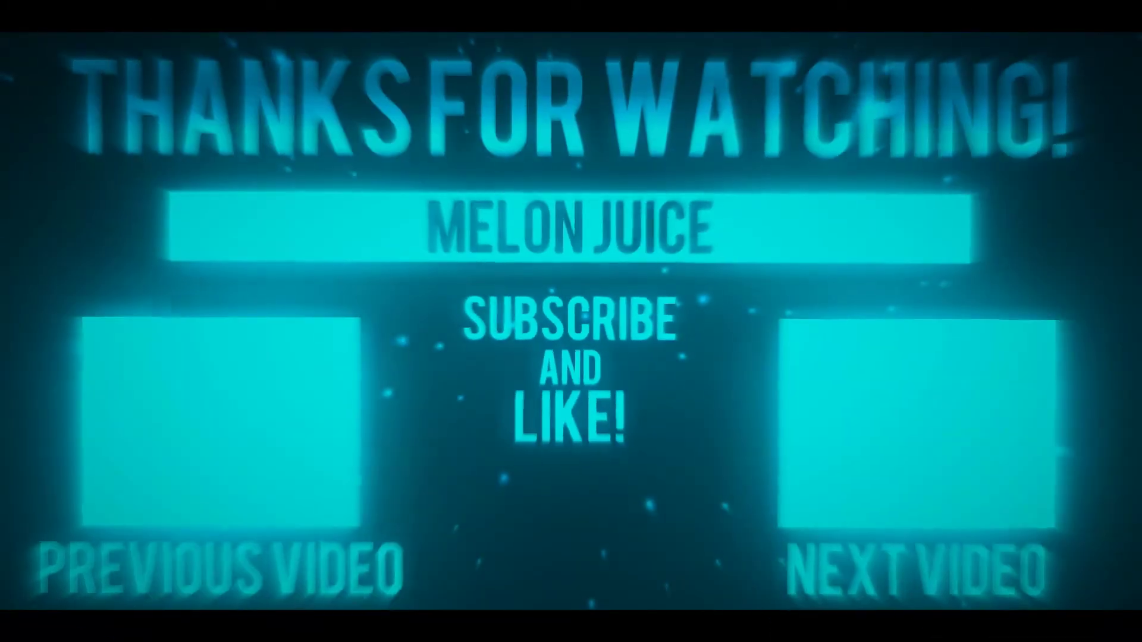